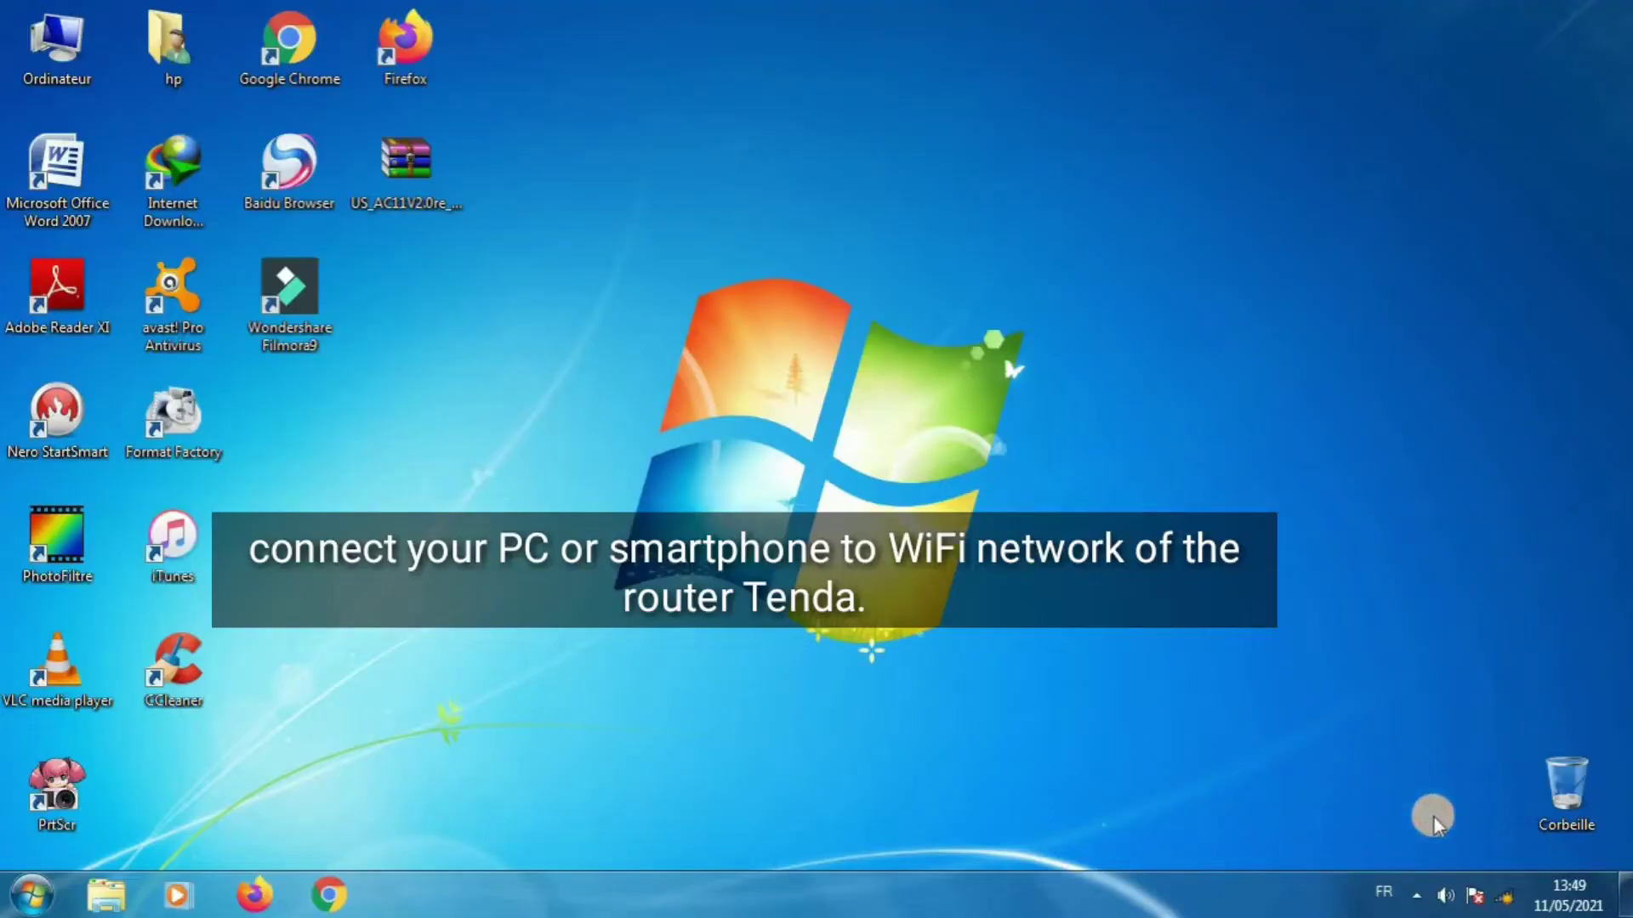
Join the Tenda_39C4C0 Wi-Fi network from the Windows 7 tray network list
click(1505, 896)
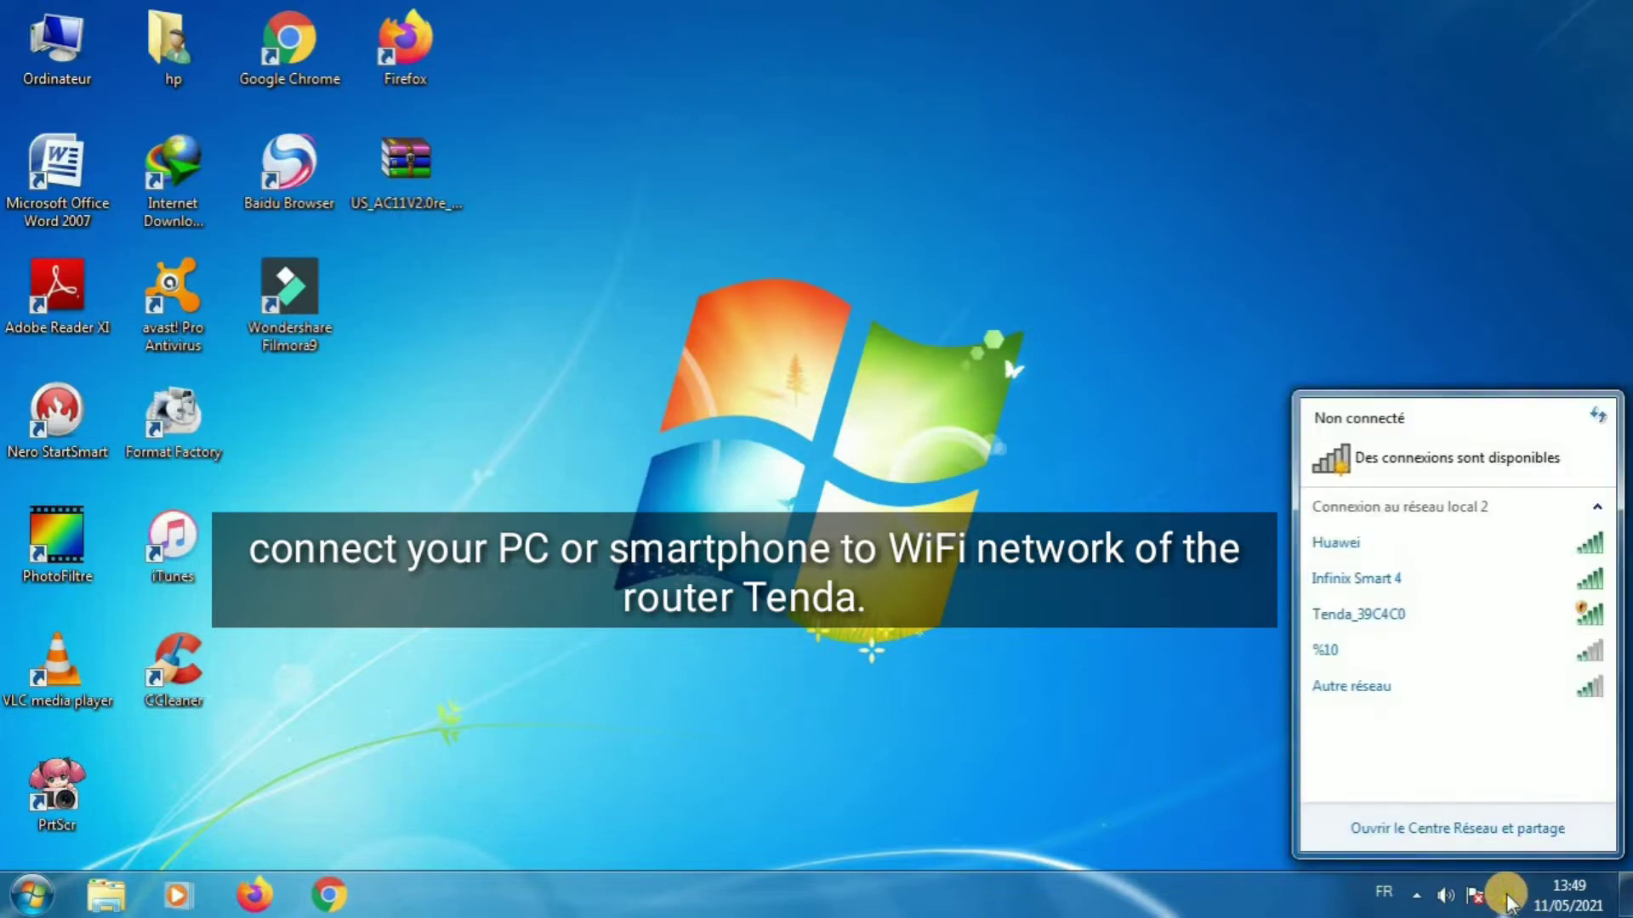
click(1435, 585)
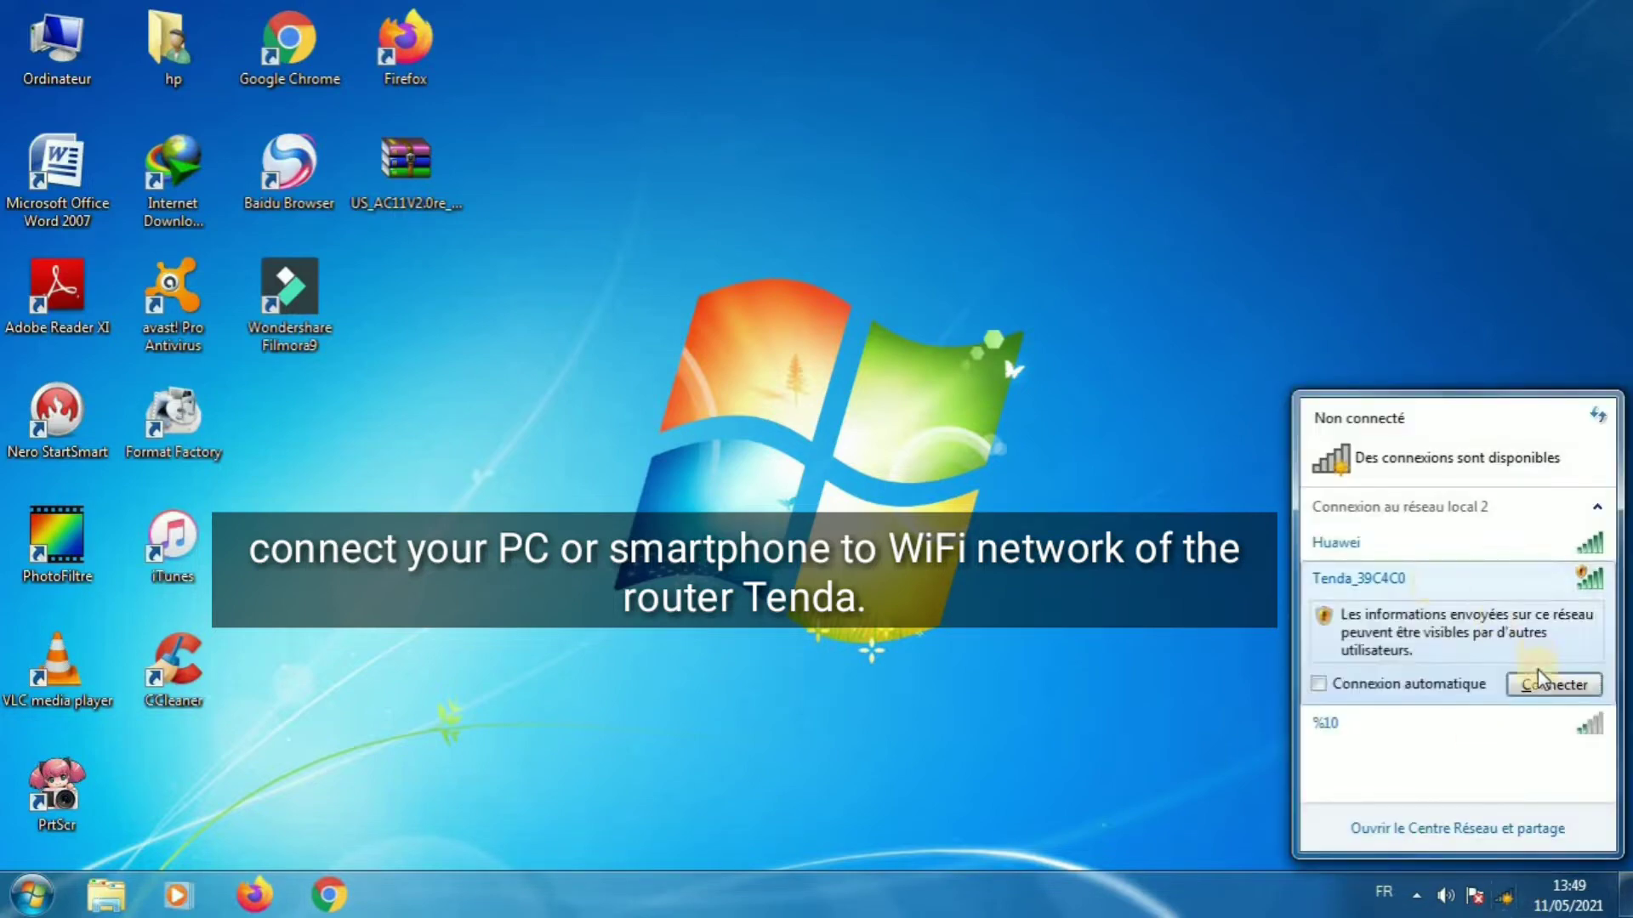
click(1552, 680)
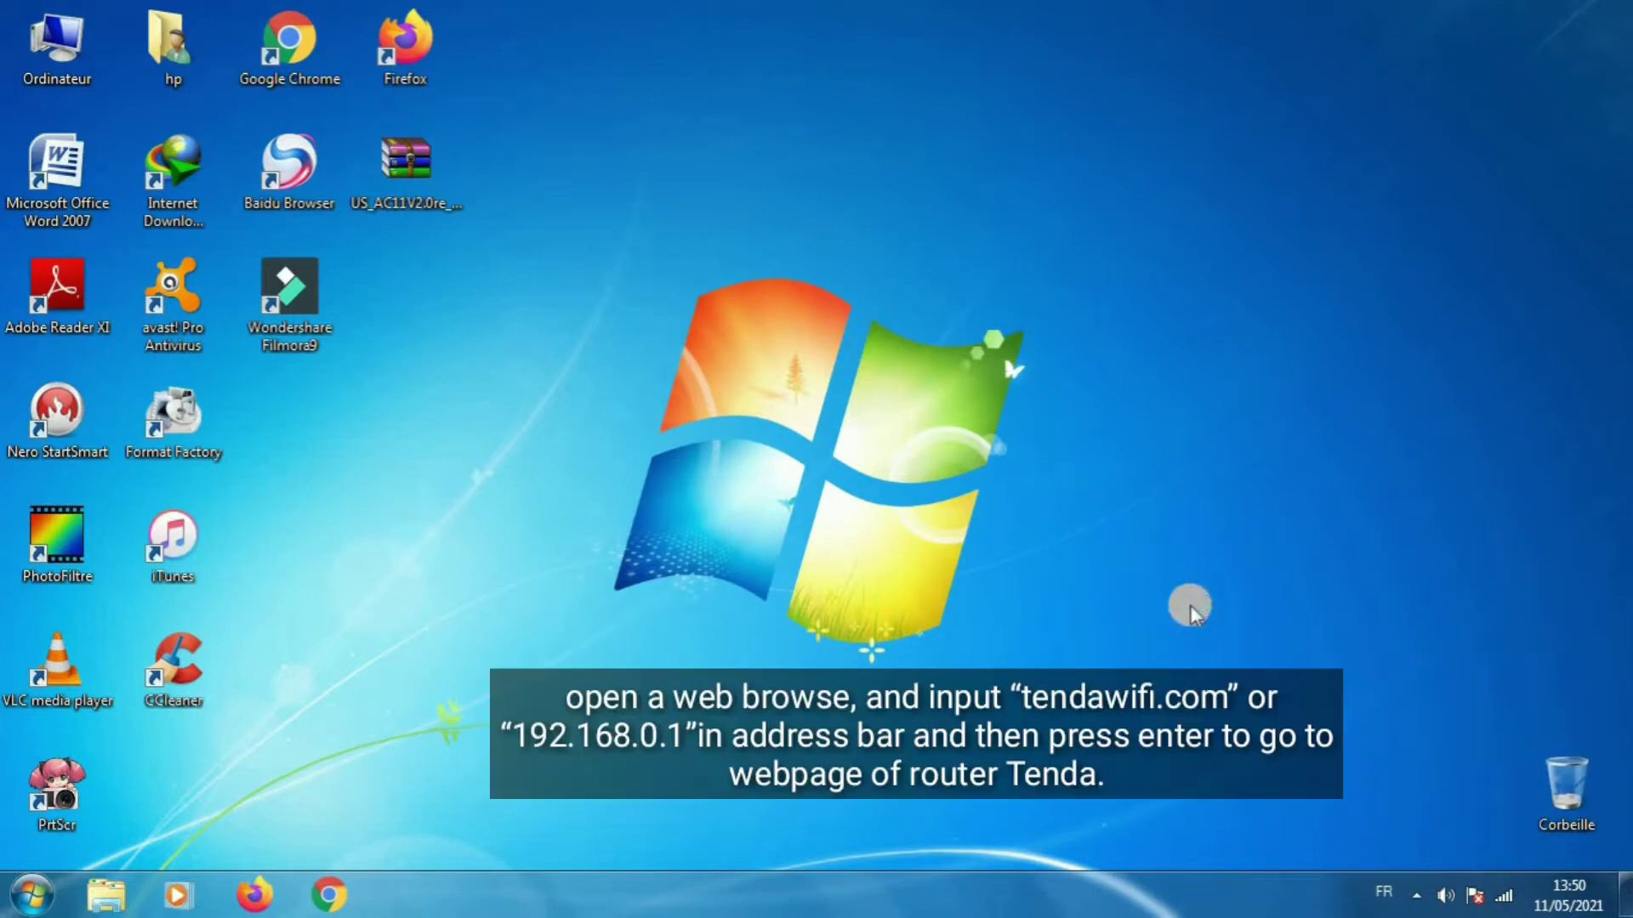
Launch and maximize Chrome, then load tendawifi.com to reach the Tenda quick setup wizard
double_click(284, 53)
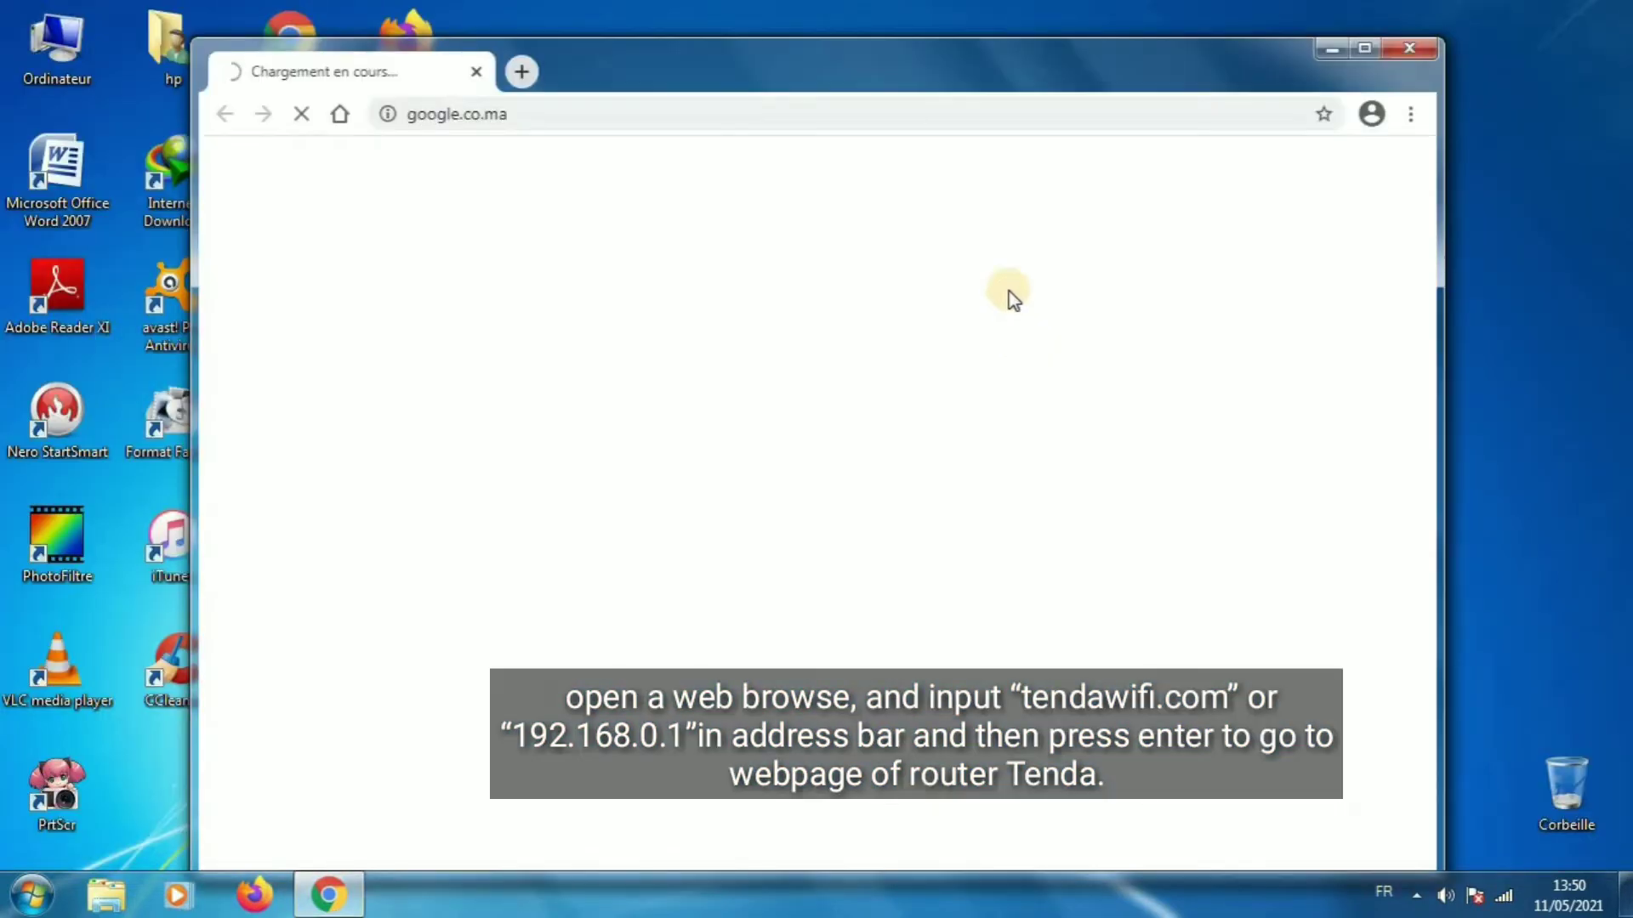
double_click(996, 64)
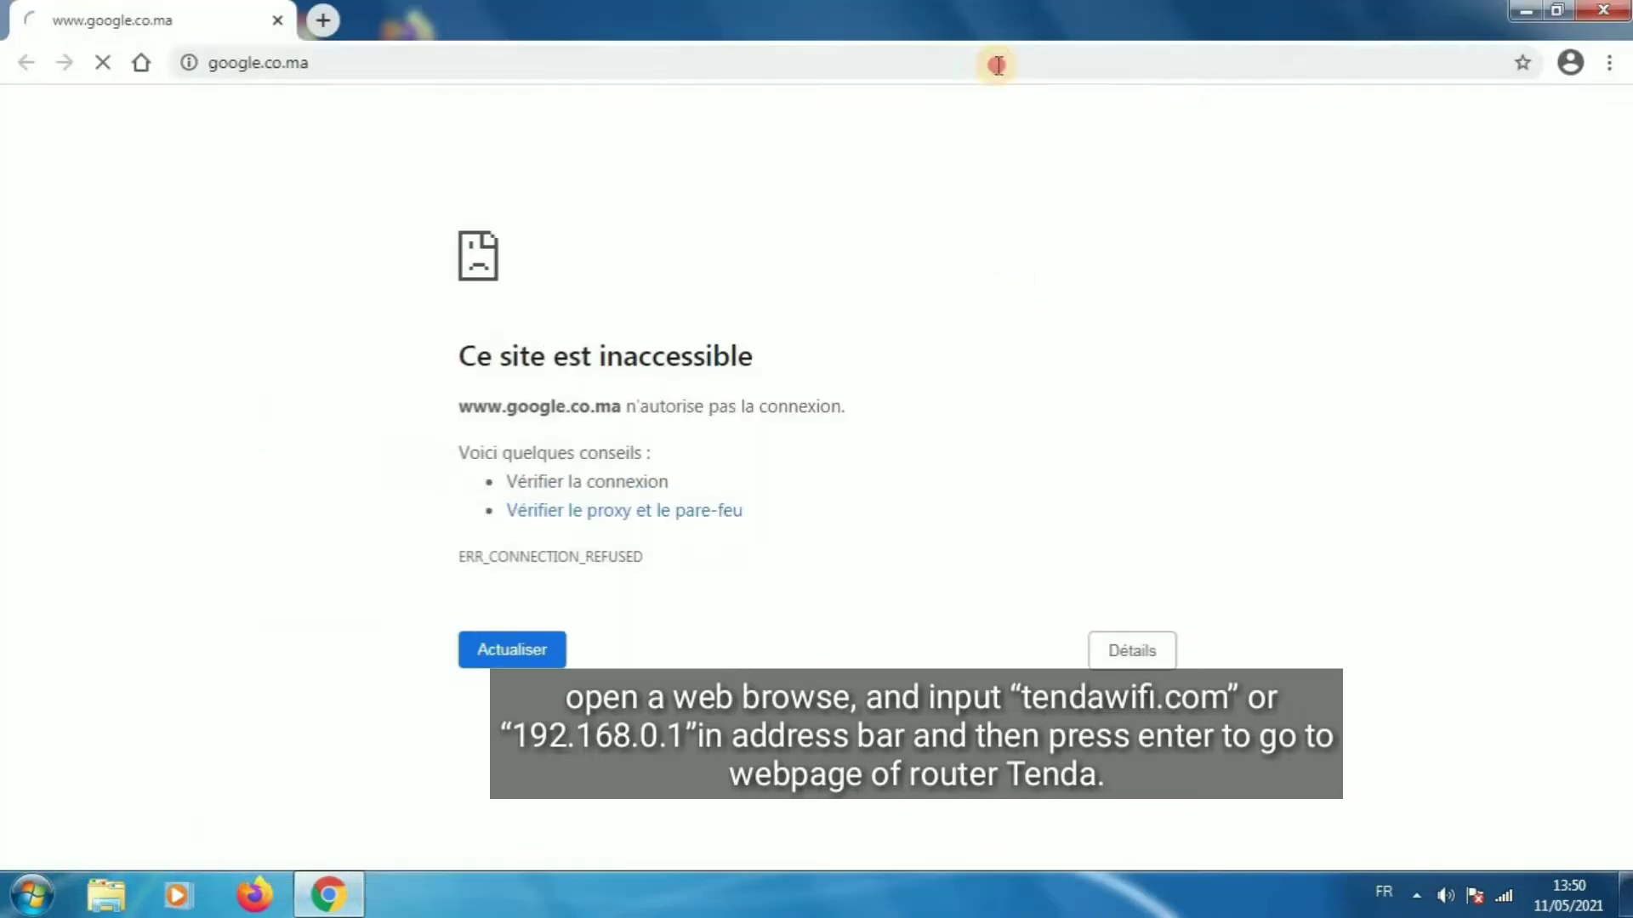
click(870, 66)
click(789, 64)
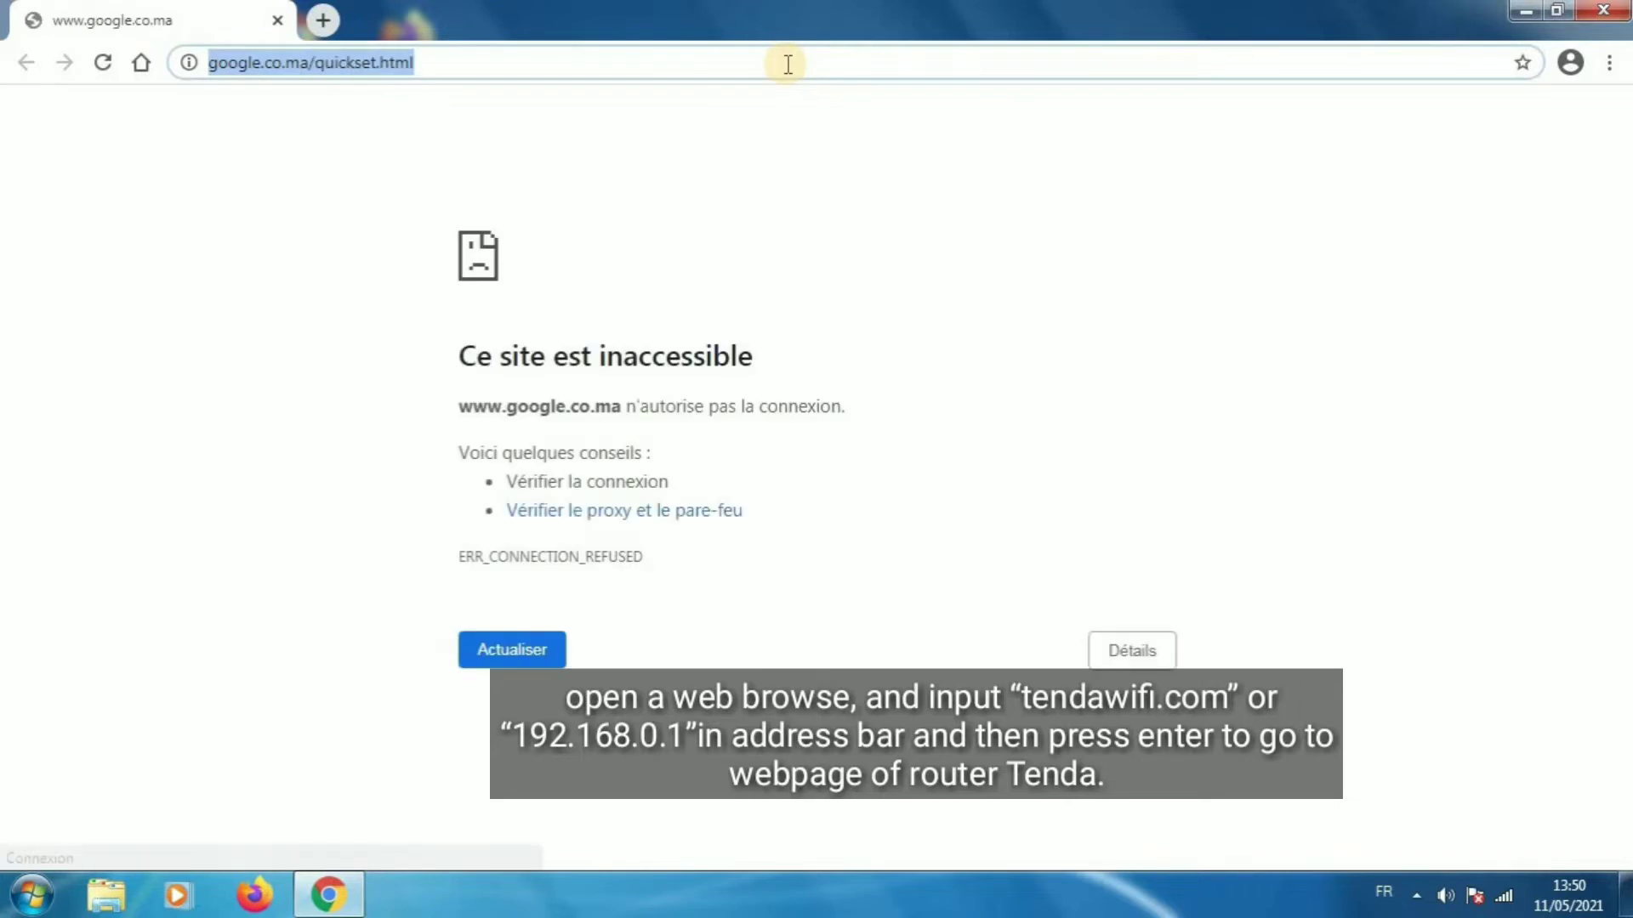
text(T)
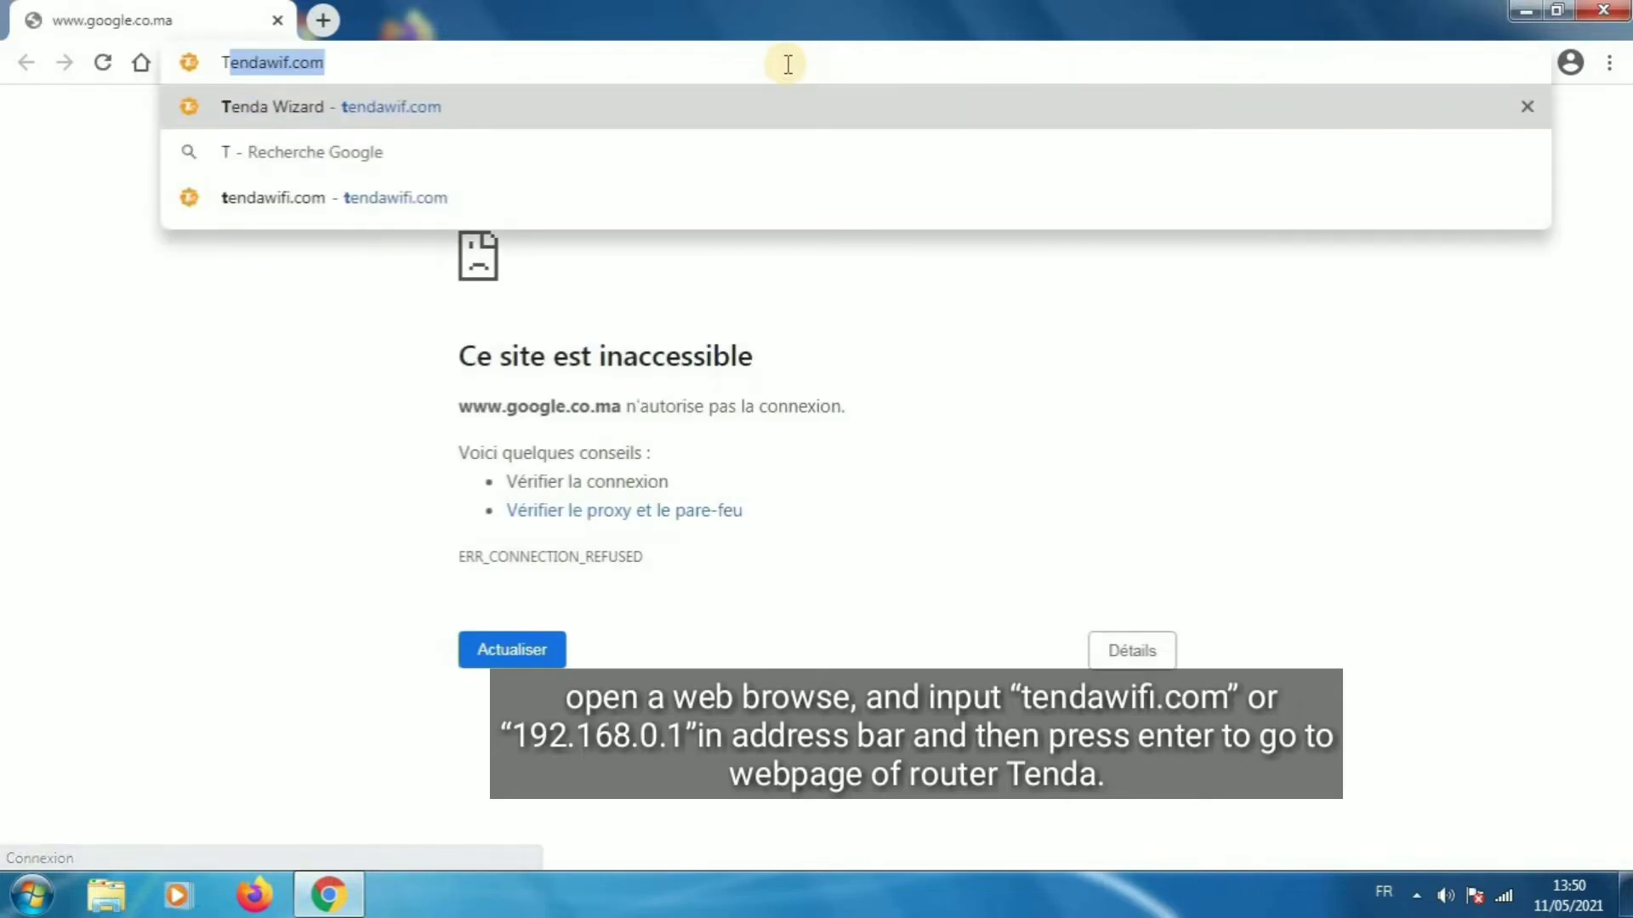
key(BackSpace)
key(BackSpace)
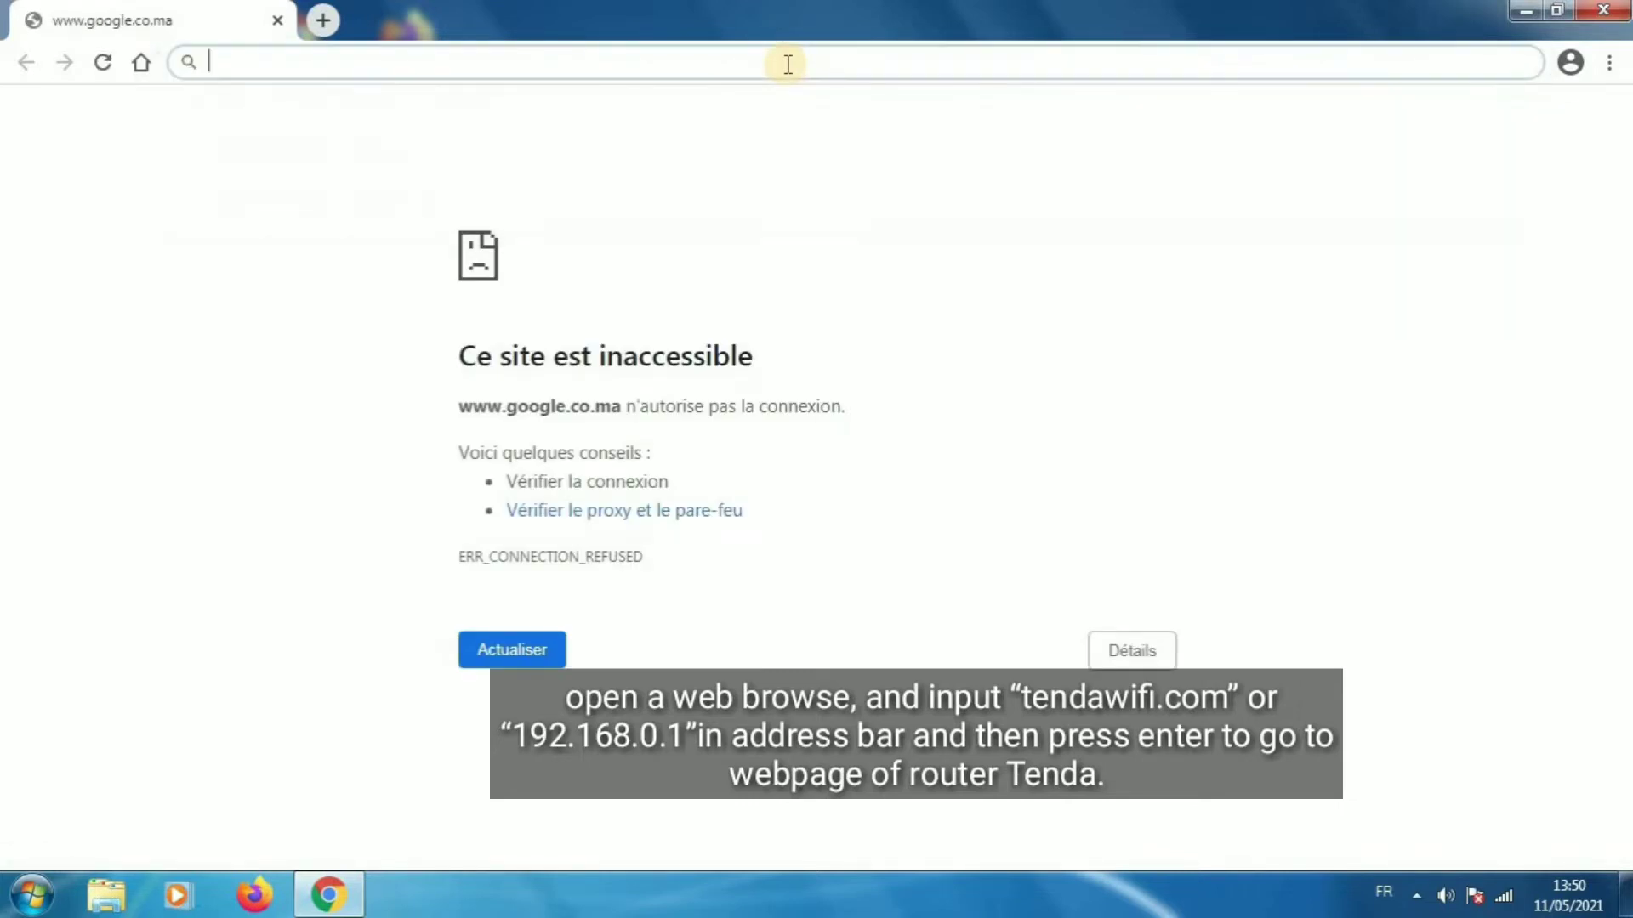
text(tenda)
key(Return)
text(wi)
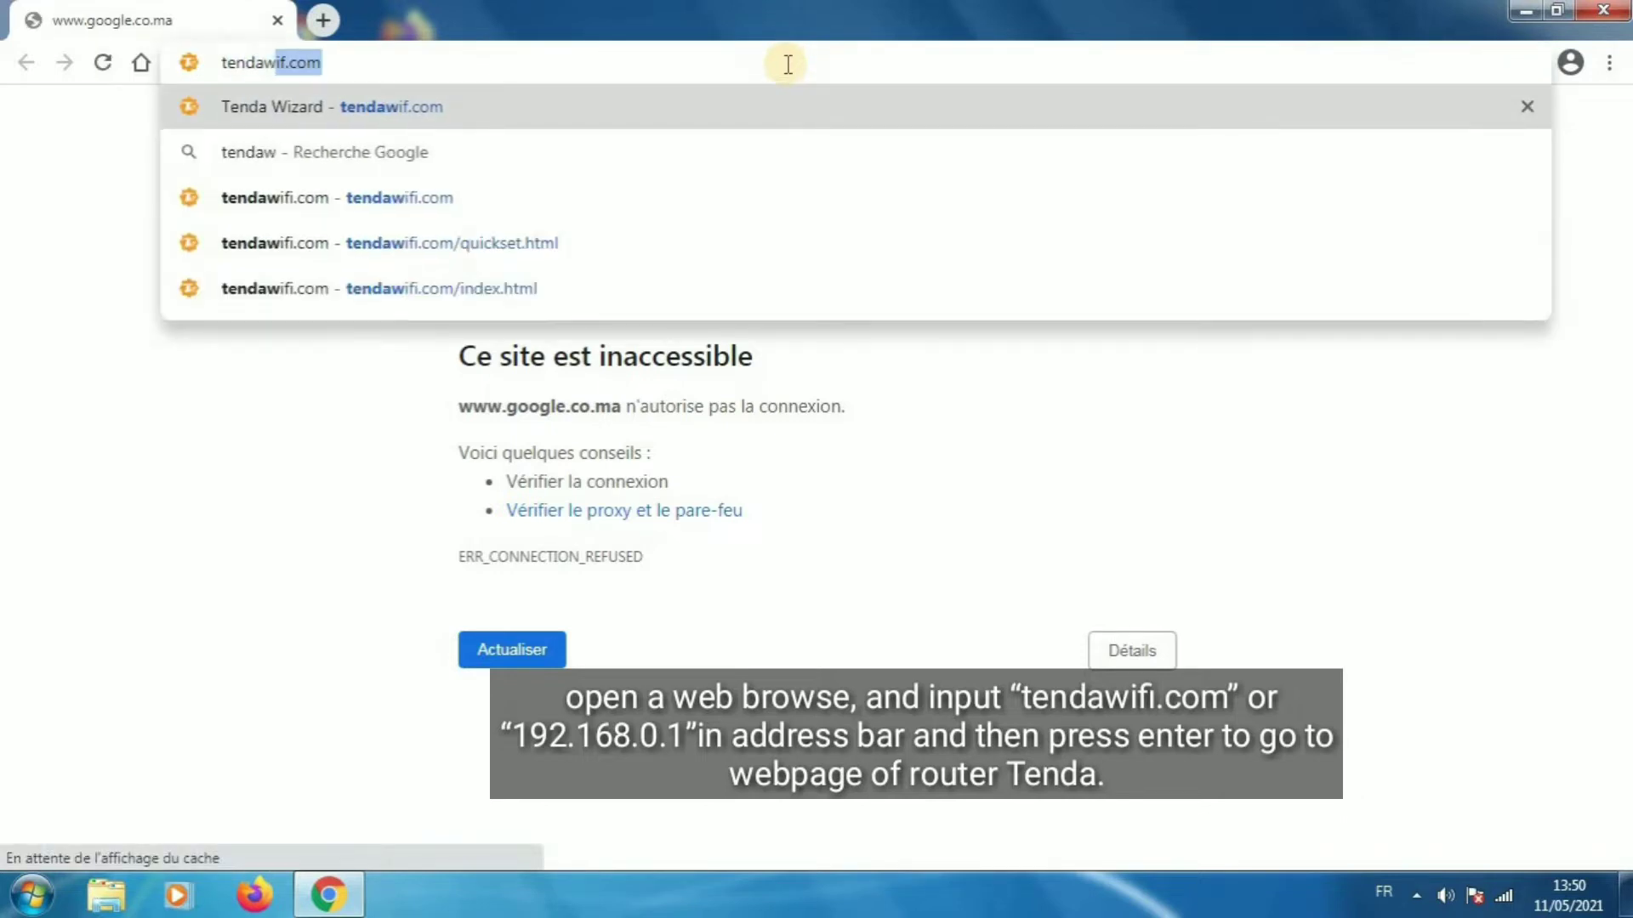
text(fi.com)
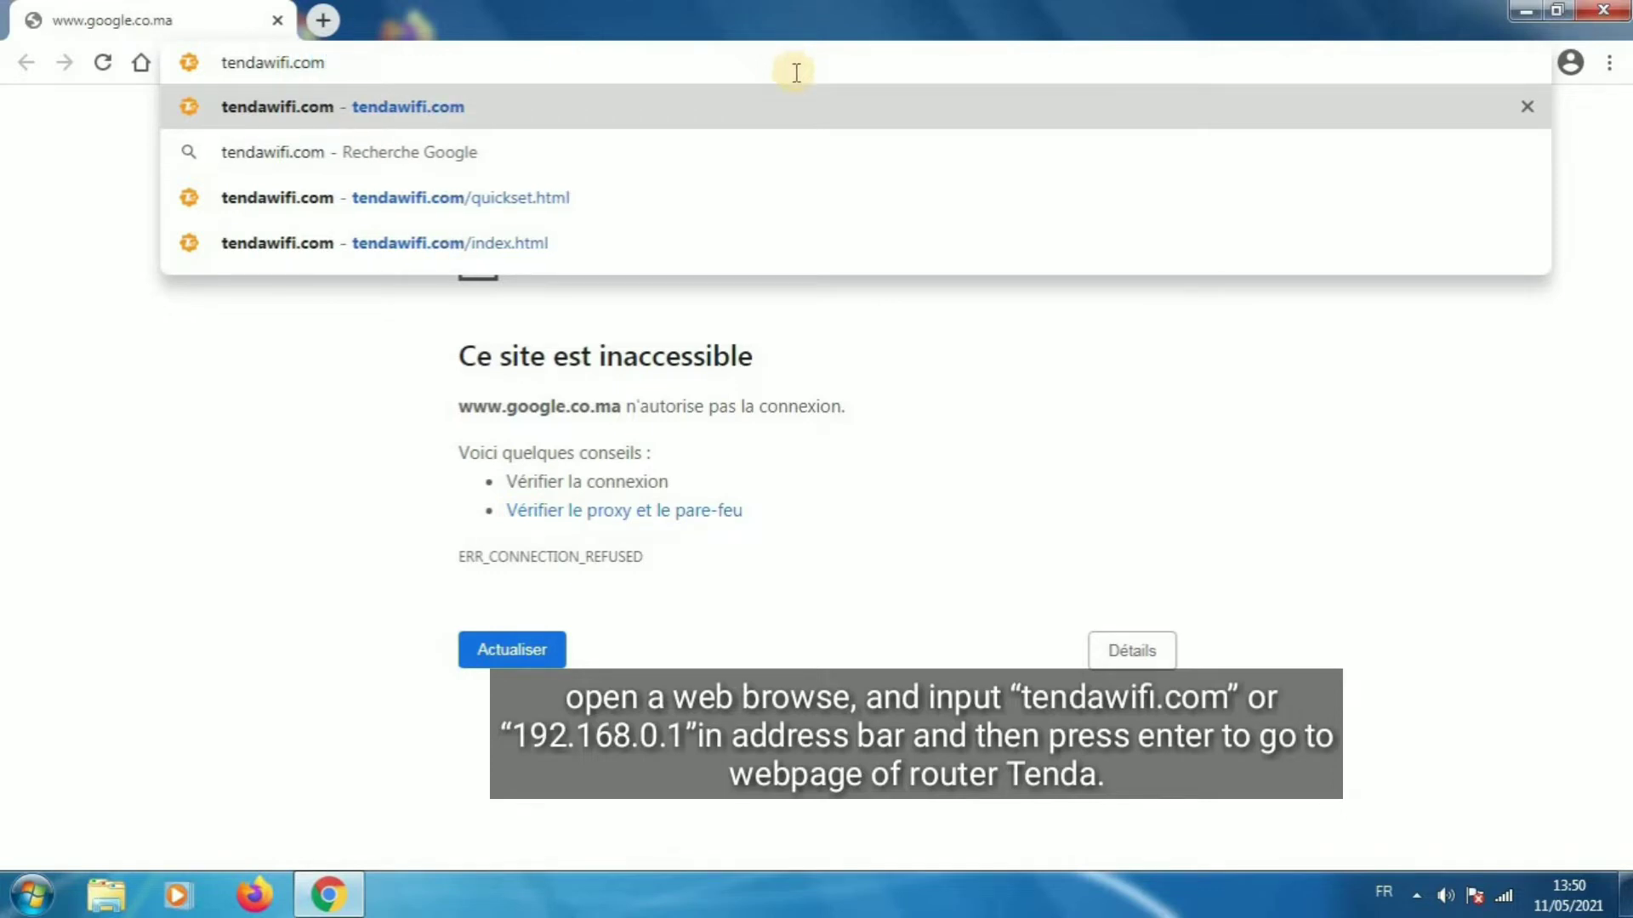
key(Return)
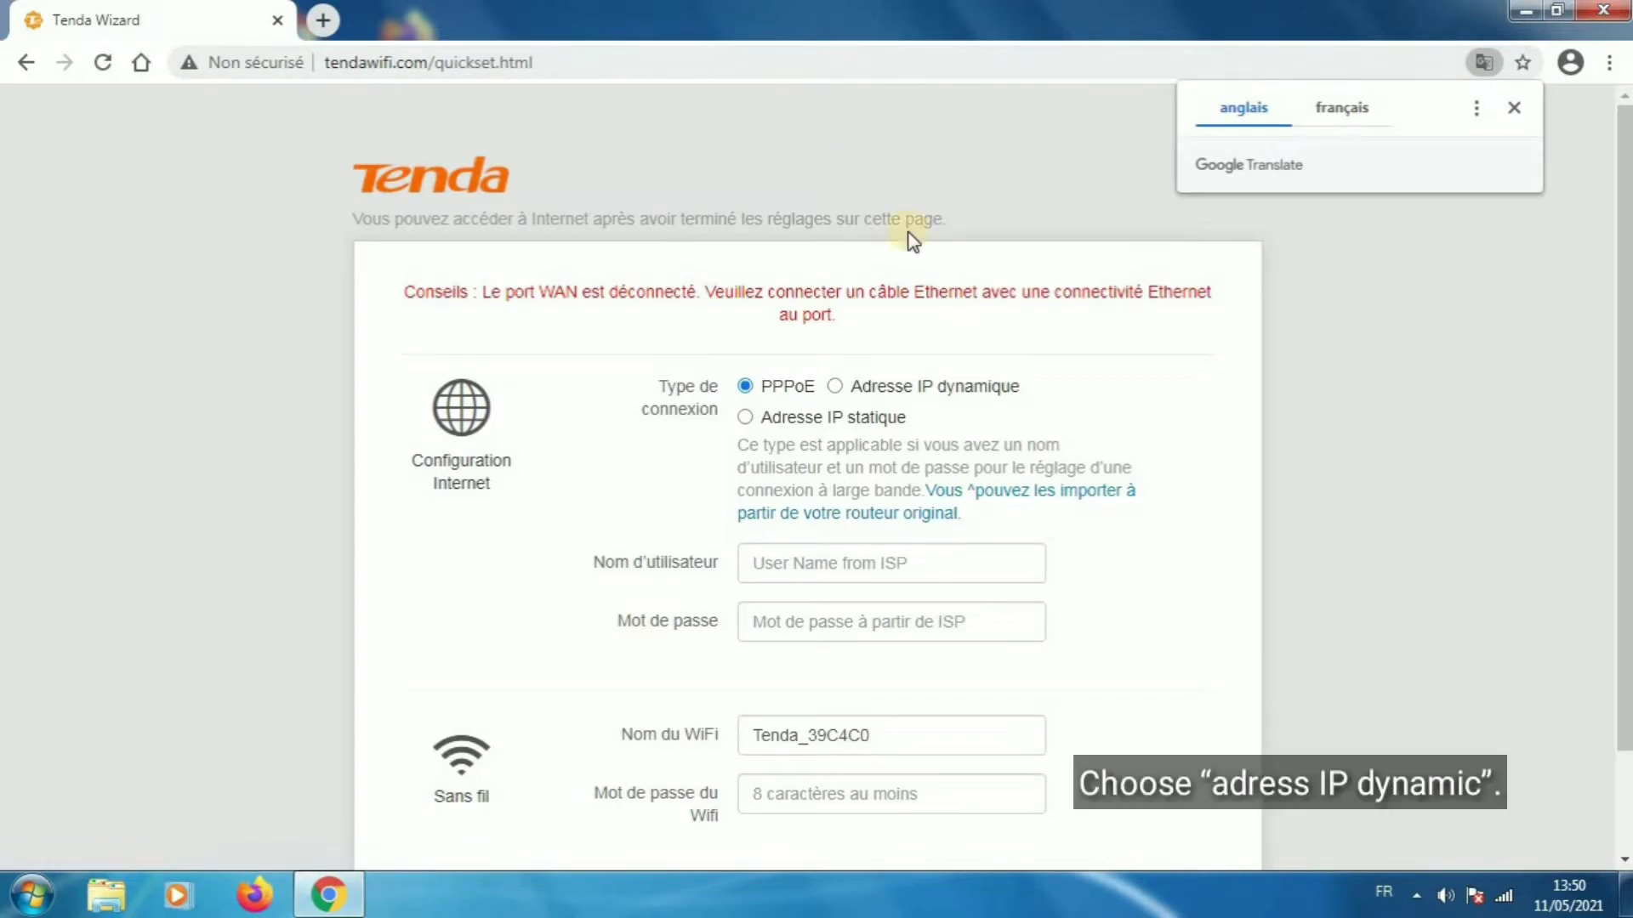
click(840, 386)
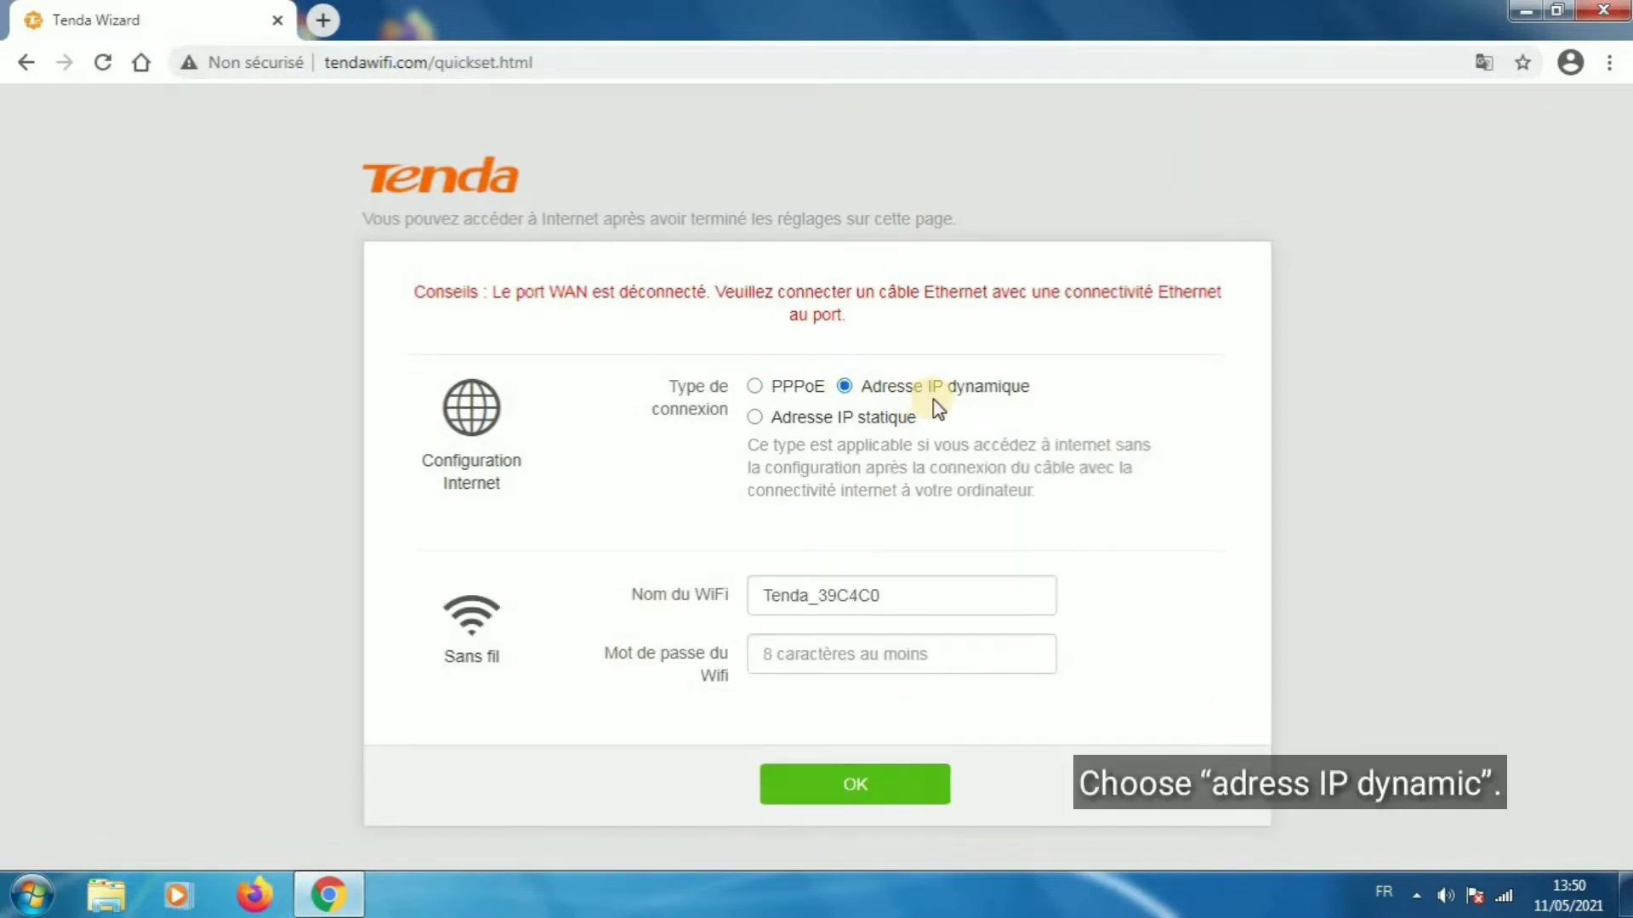
click(907, 658)
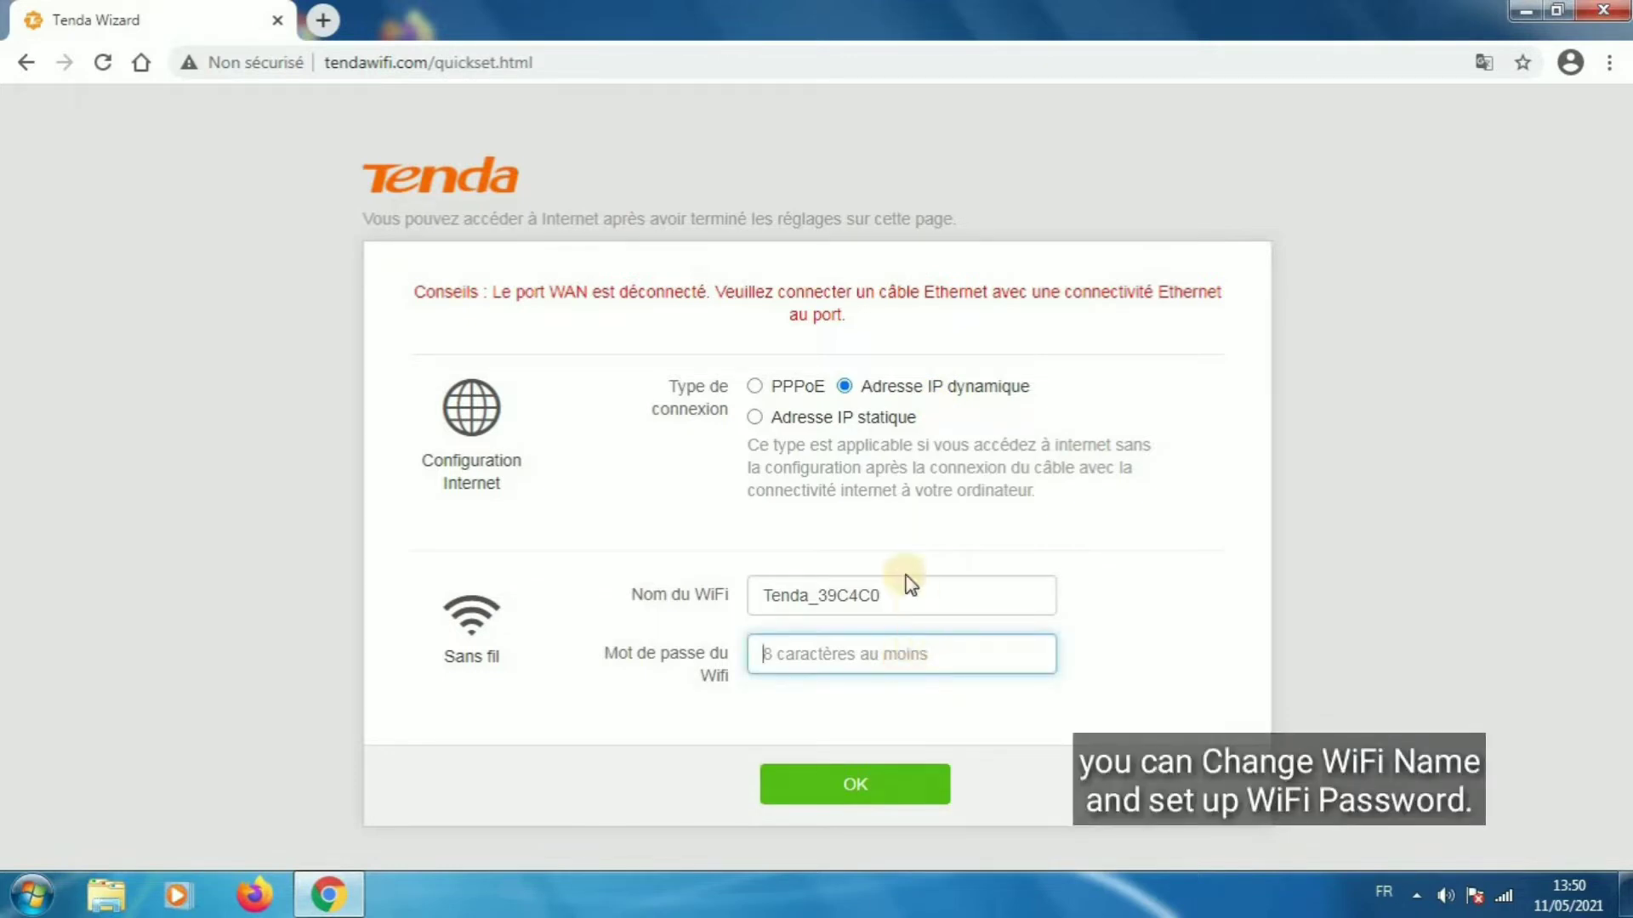
drag(889, 589, 828, 598)
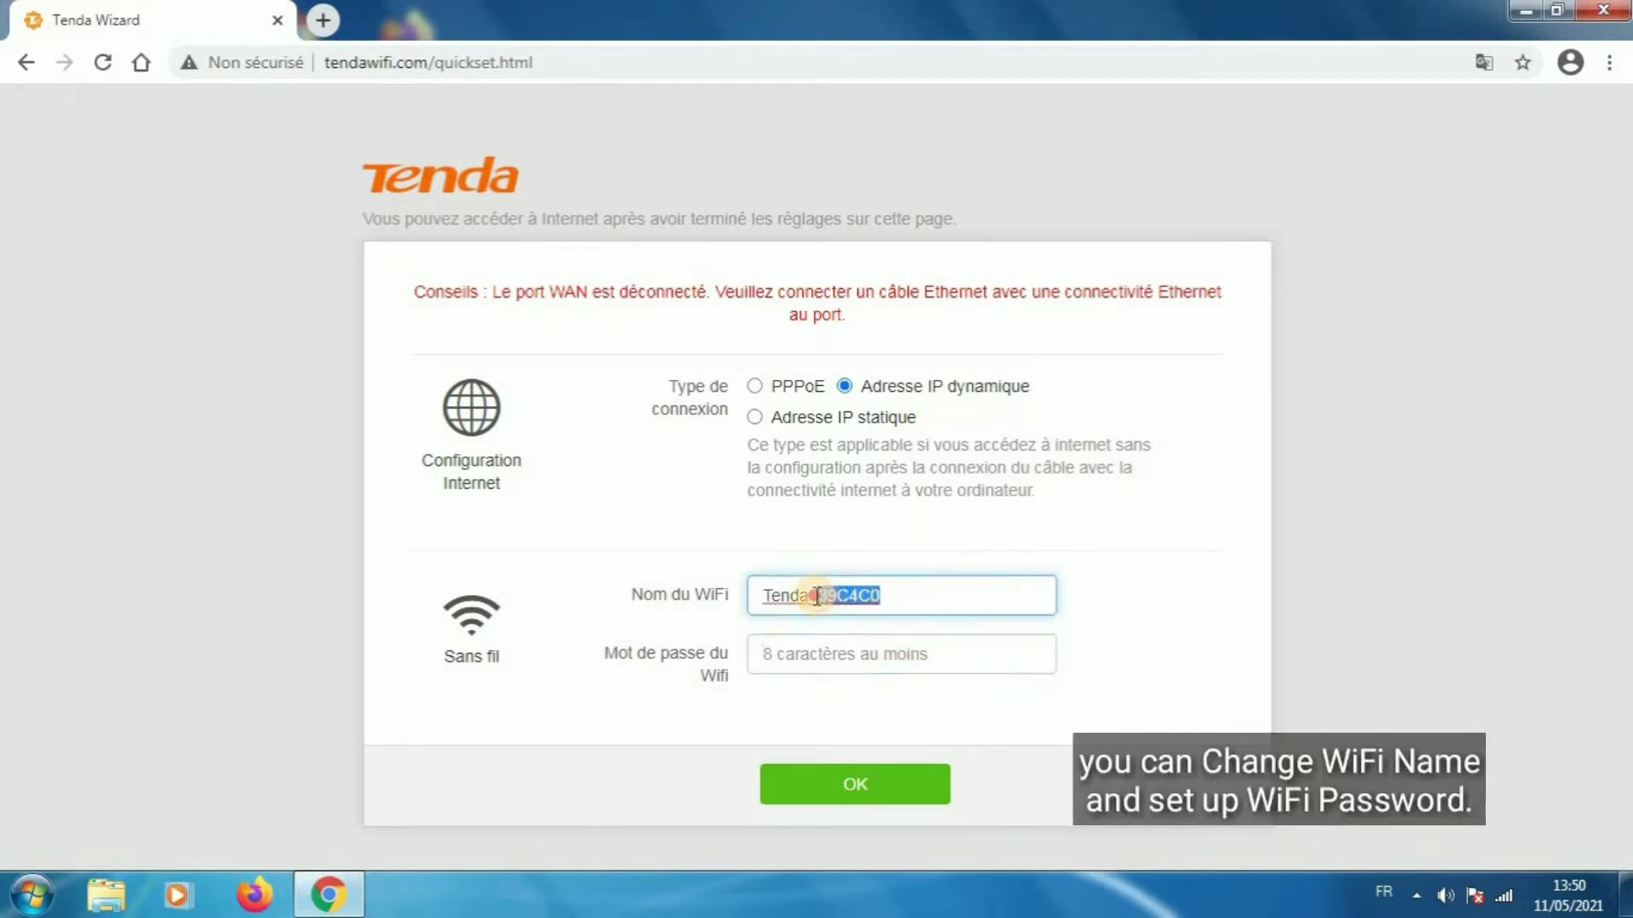
key(BackSpace)
text(AC11 V2)
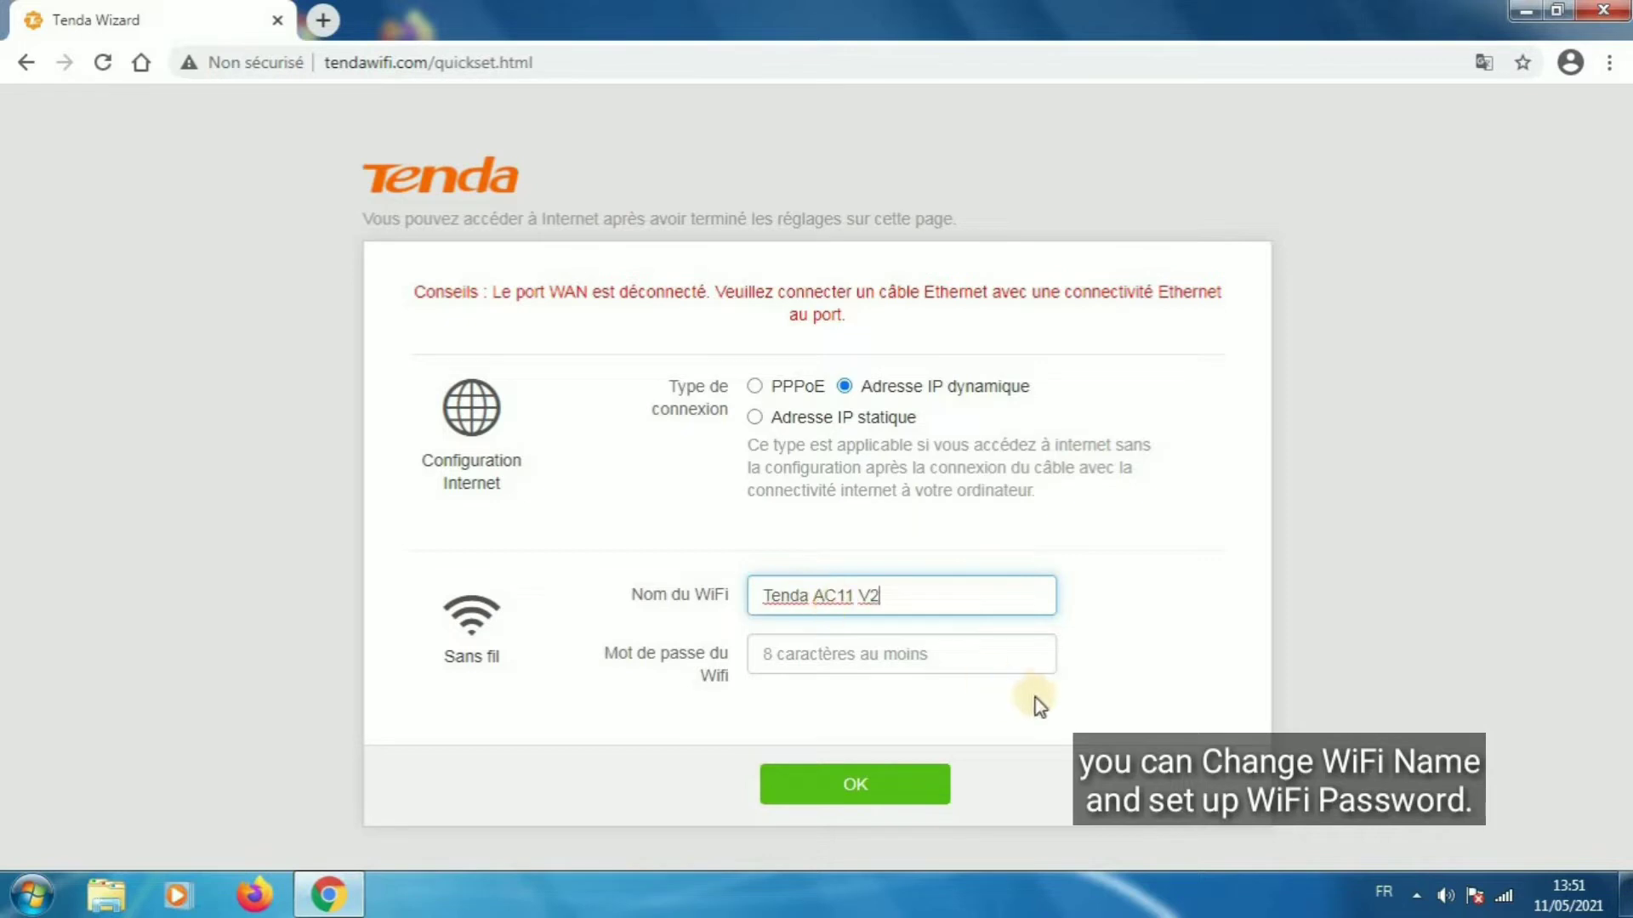
click(964, 652)
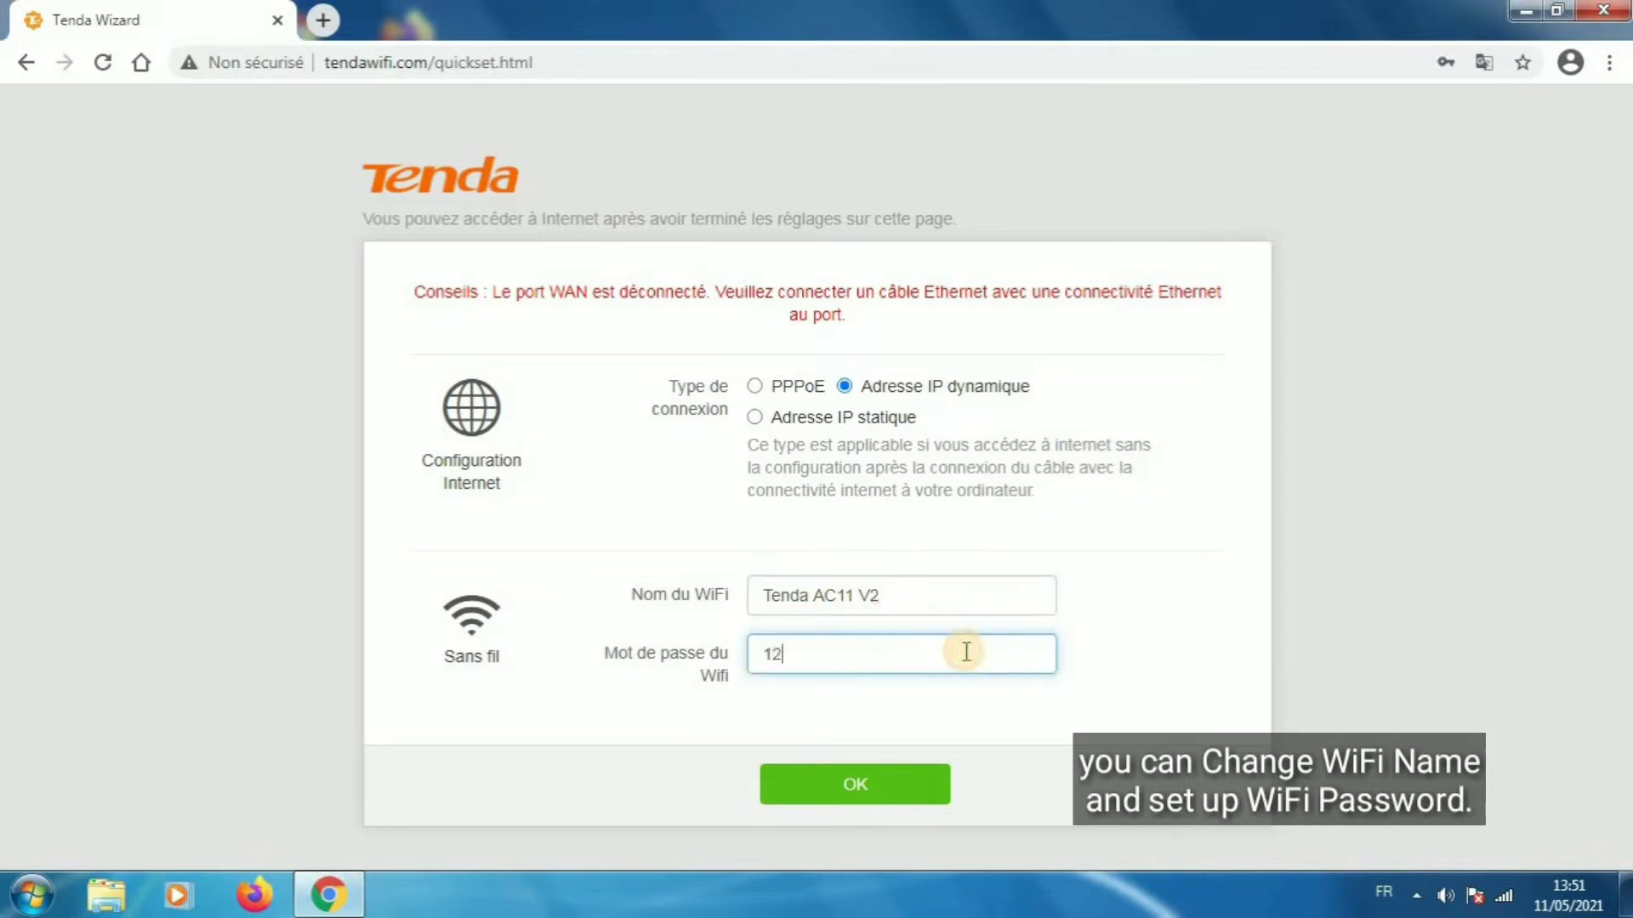
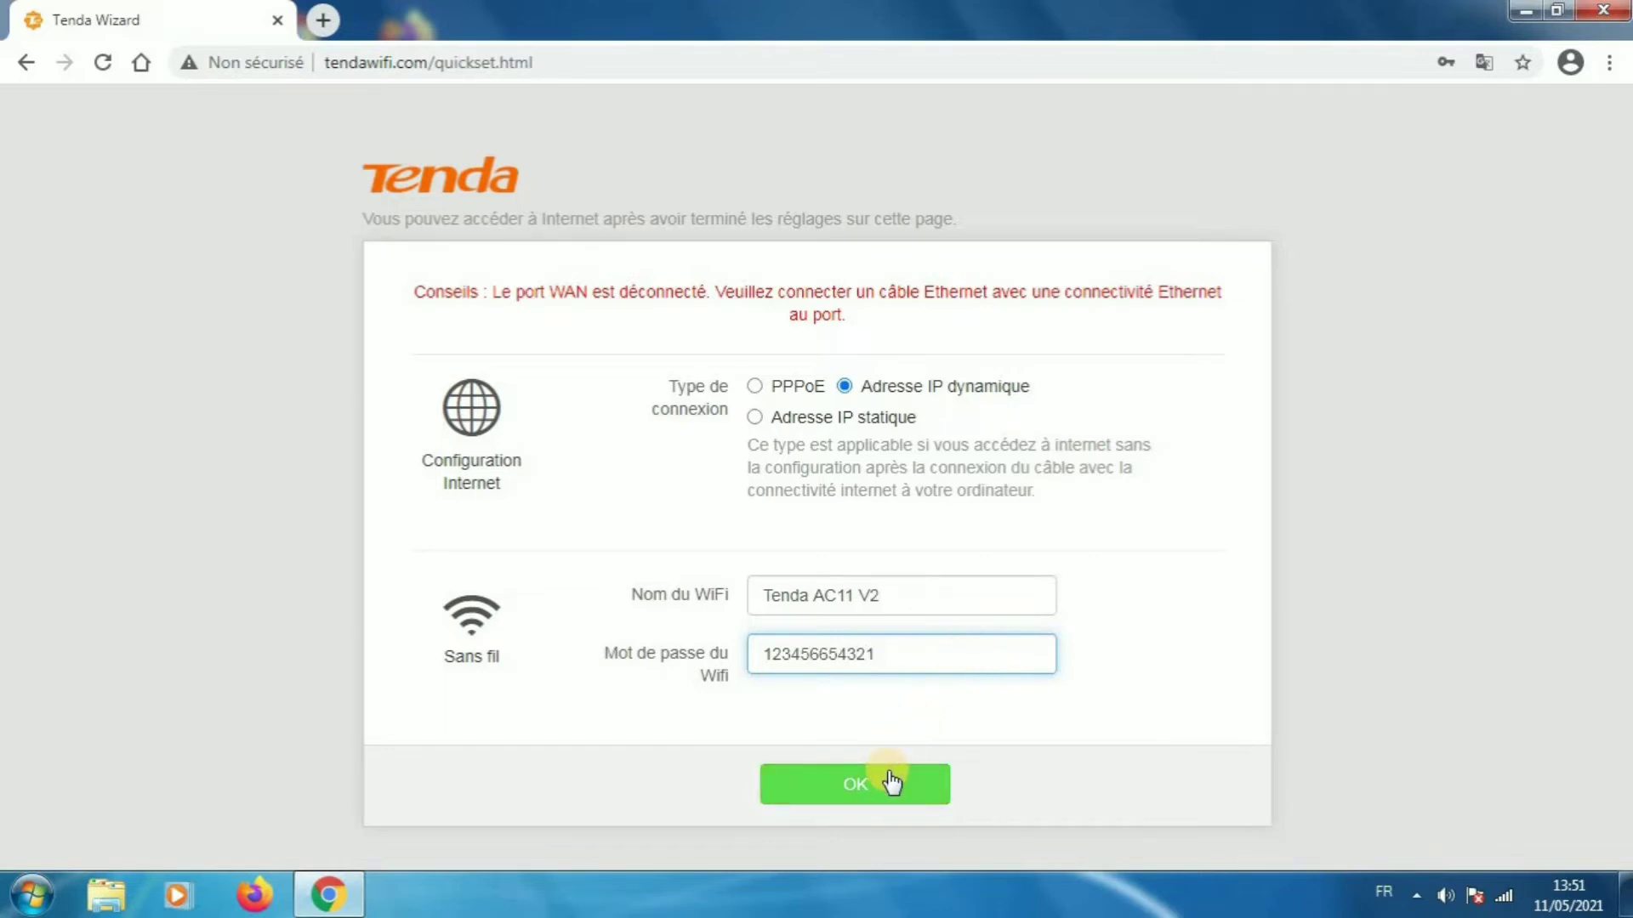
Save the quick setup and review the prompt to rejoin the Tenda AC11 V2 network
click(889, 774)
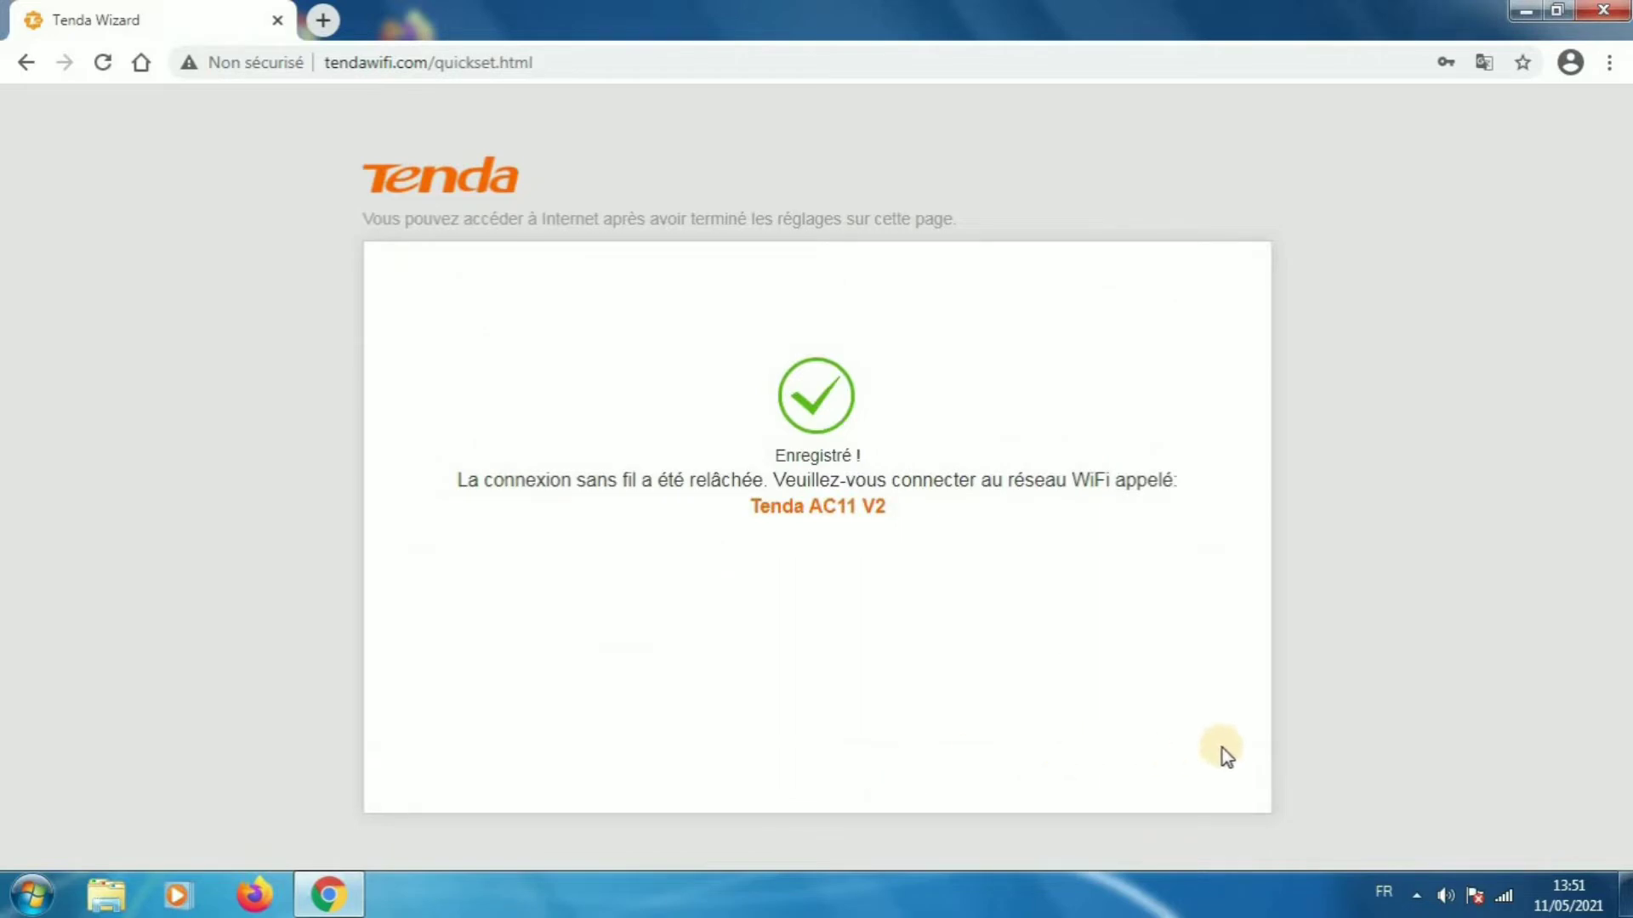
drag(779, 479, 1202, 489)
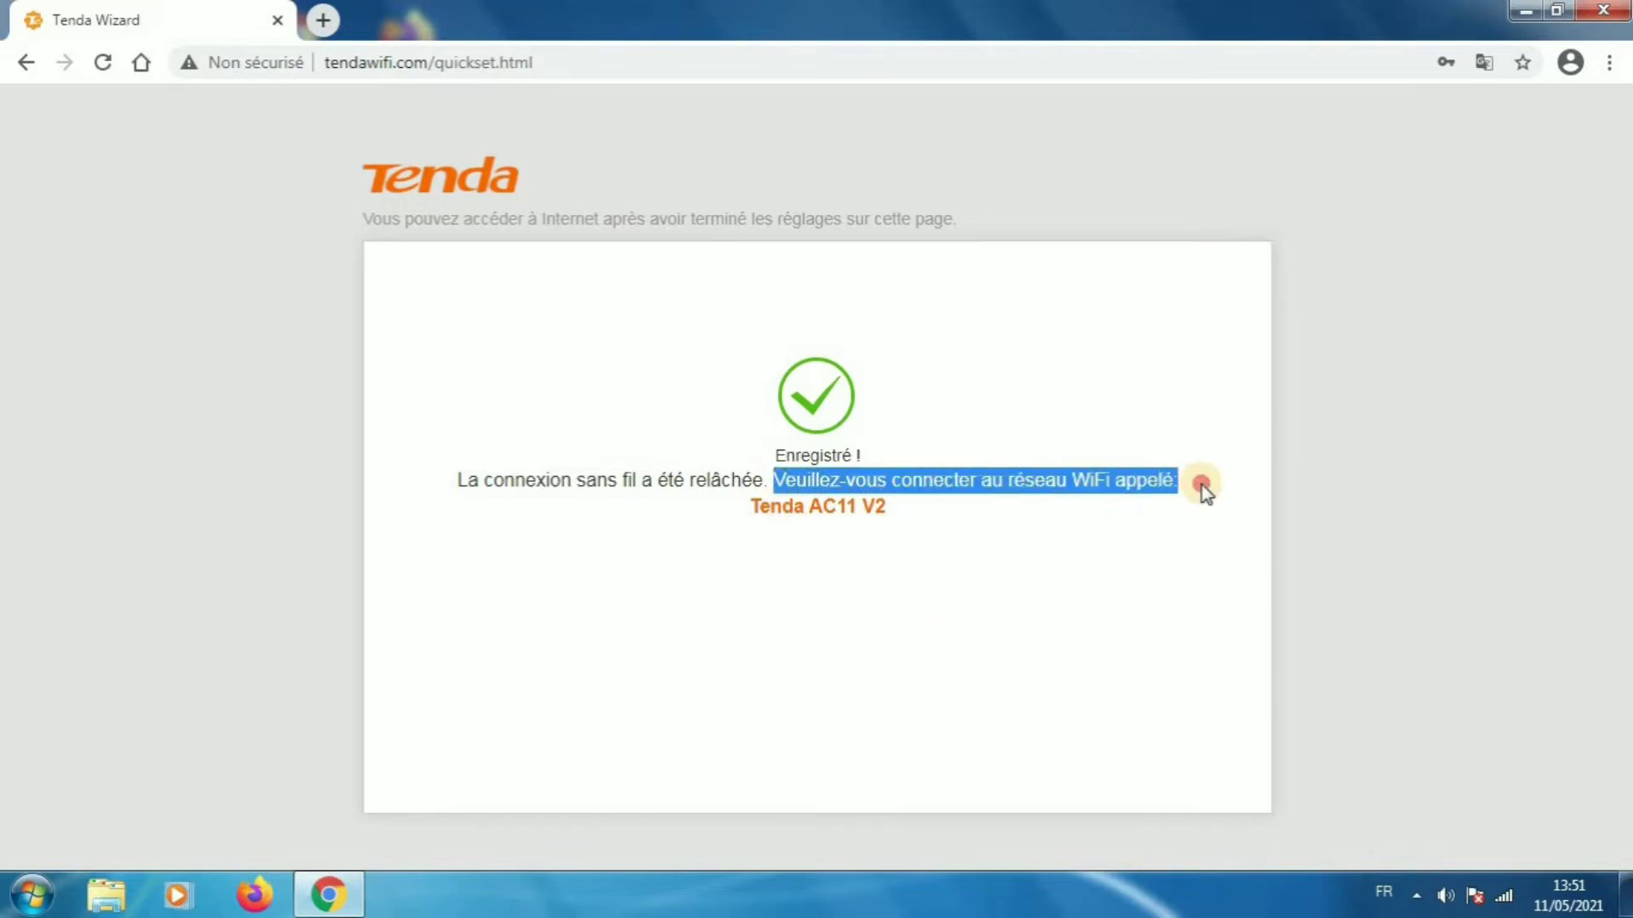
click(1272, 616)
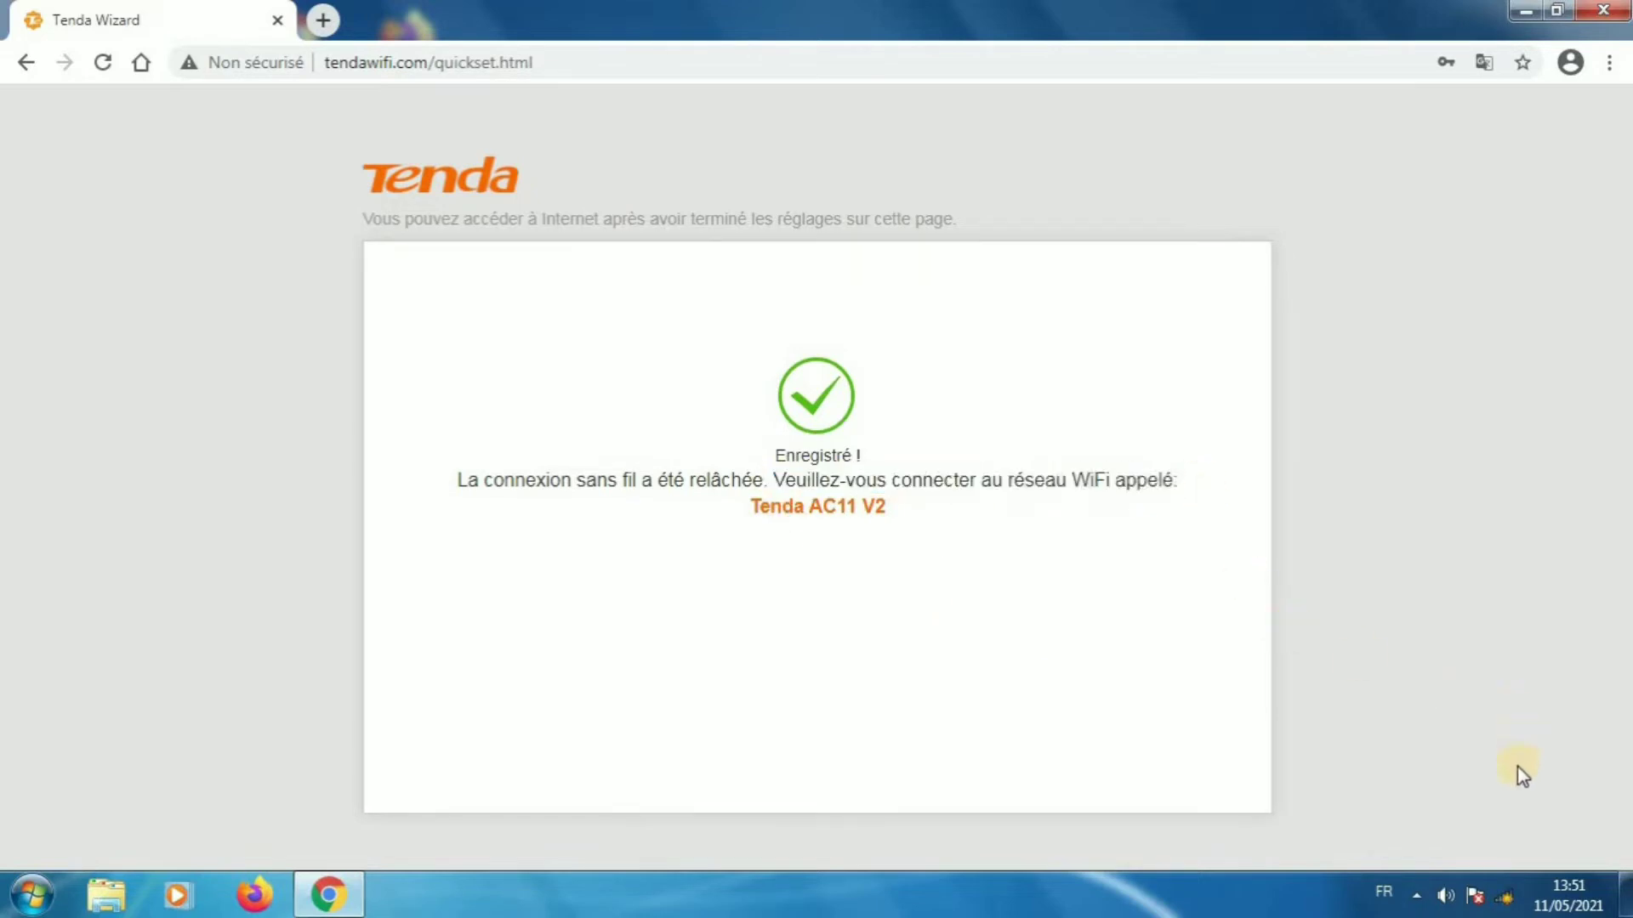
Join Tenda AC11 V2 with its security key and confirm the connection in the tray
click(1508, 902)
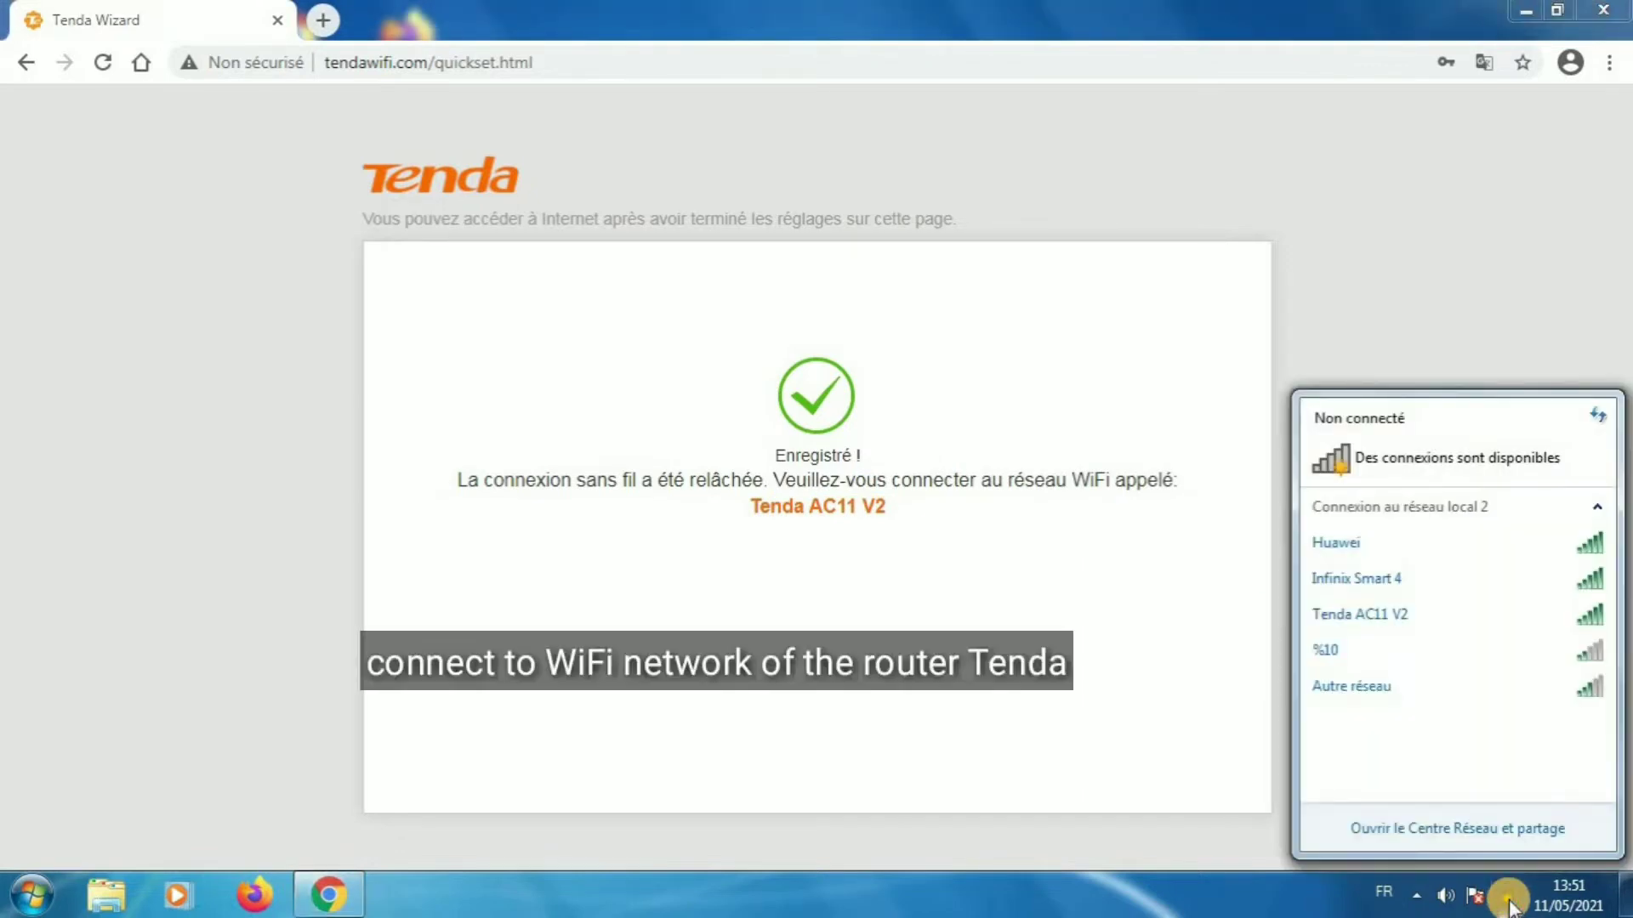
click(1477, 621)
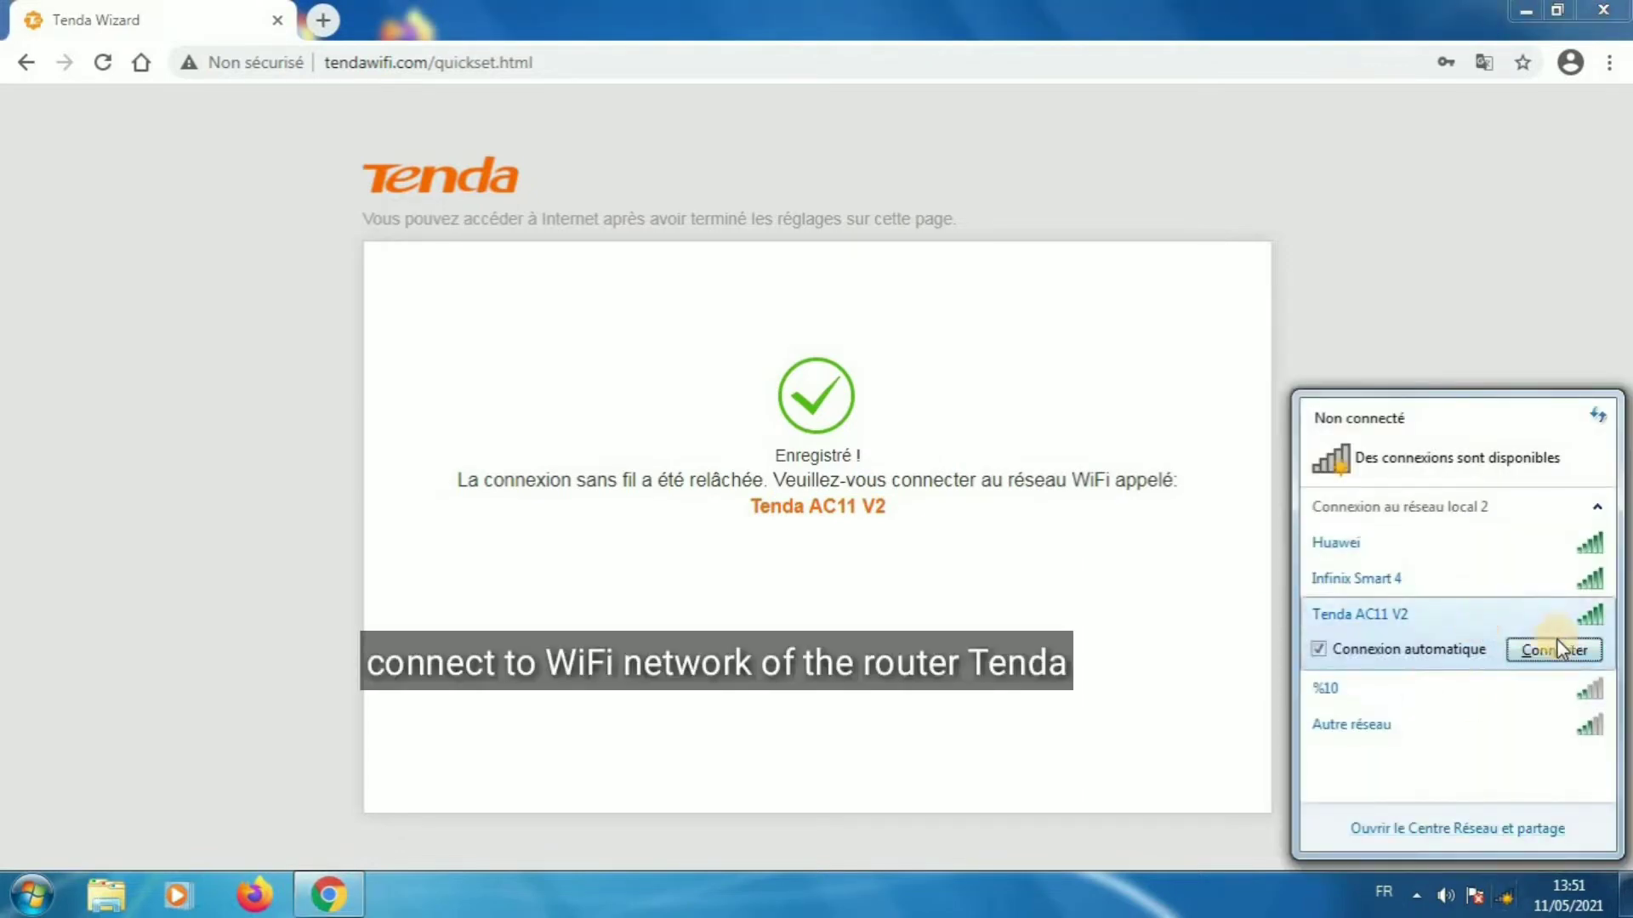
click(1559, 651)
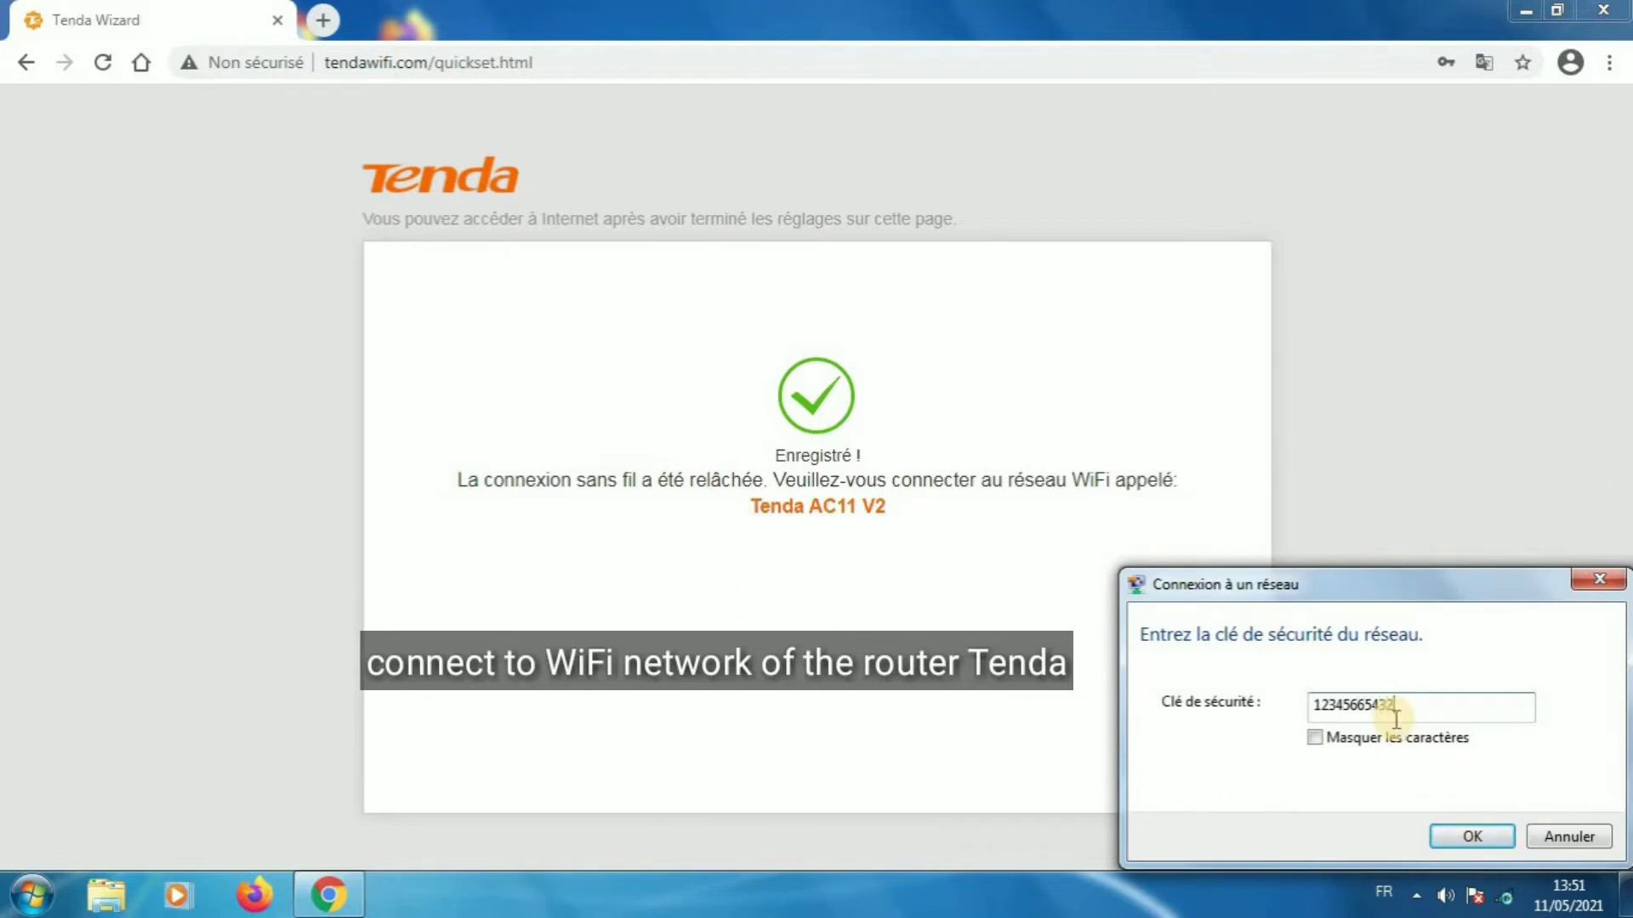
click(1458, 829)
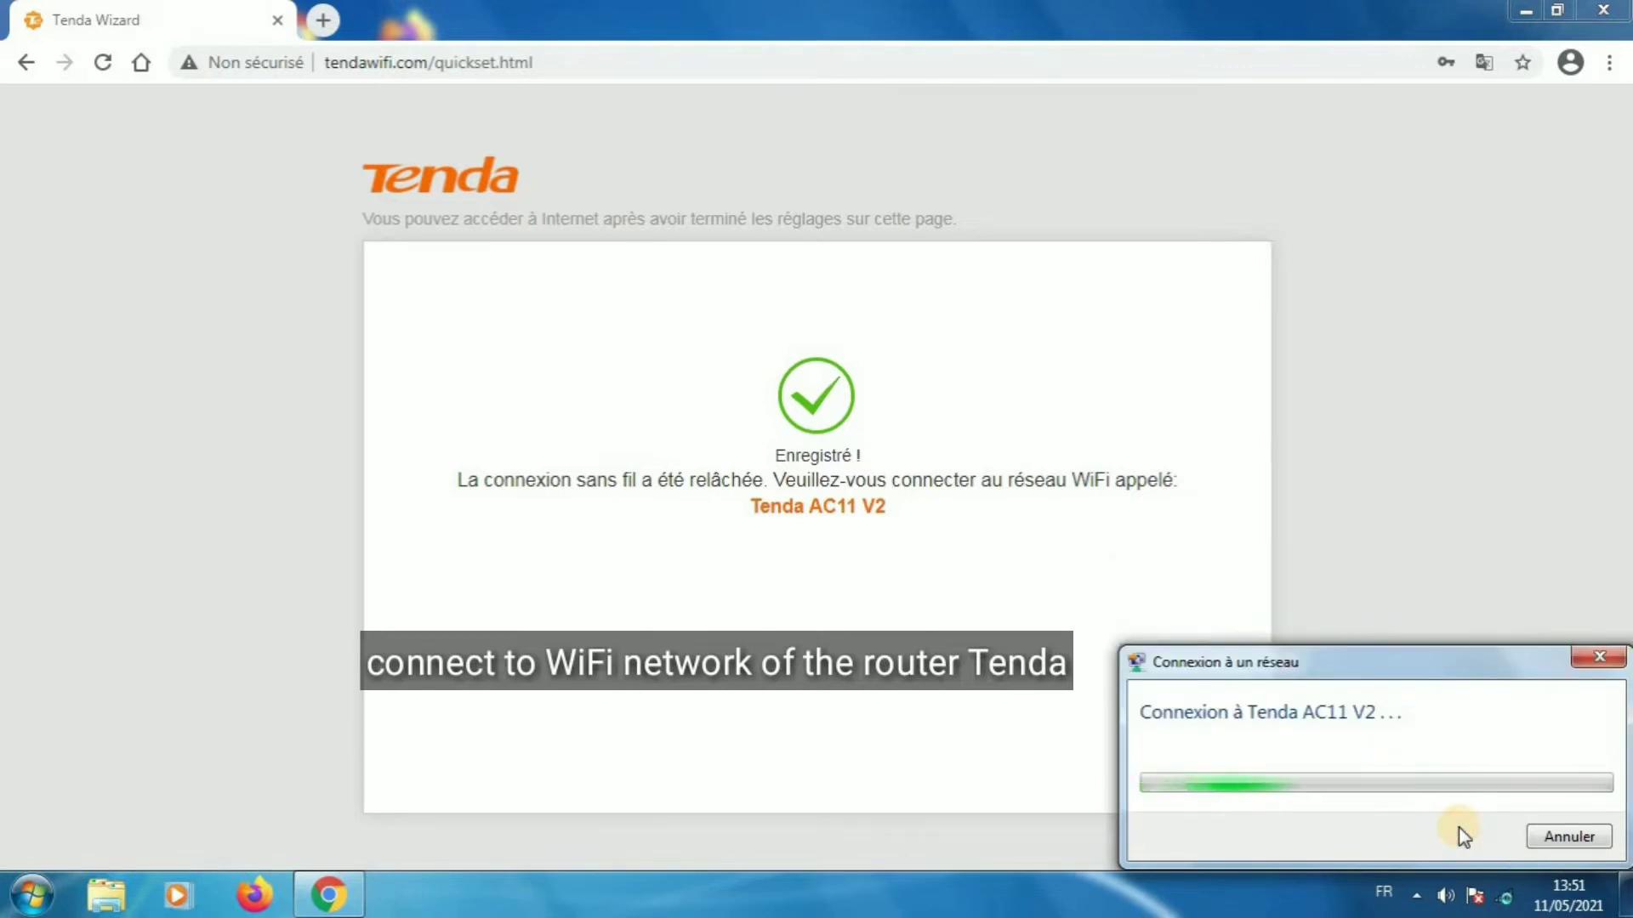
click(1505, 895)
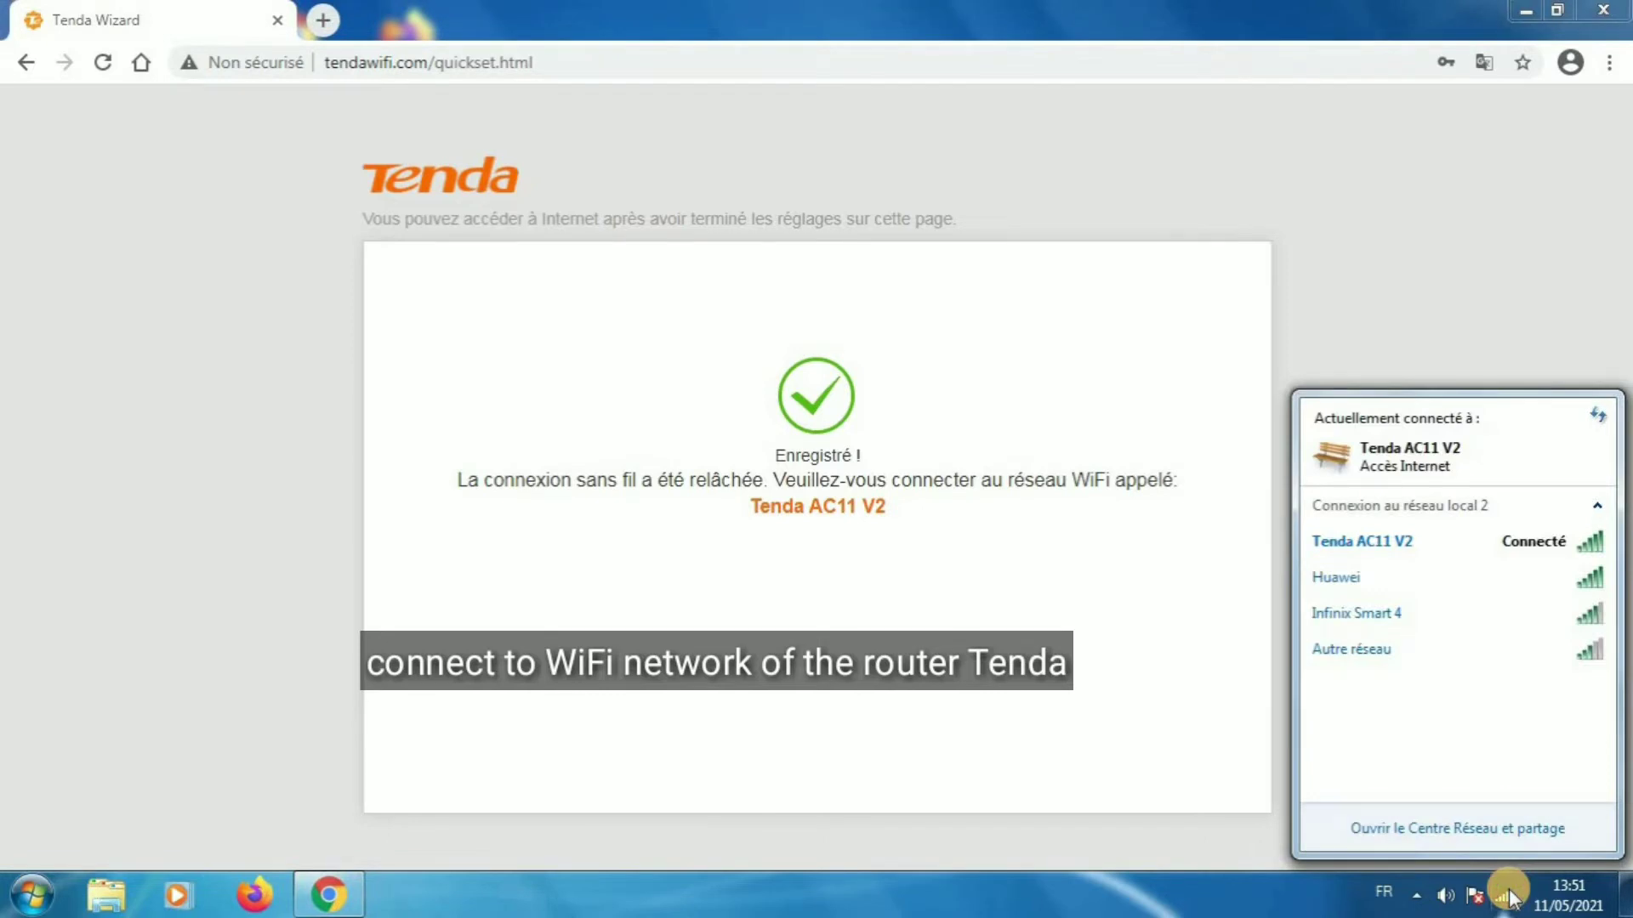
click(1506, 895)
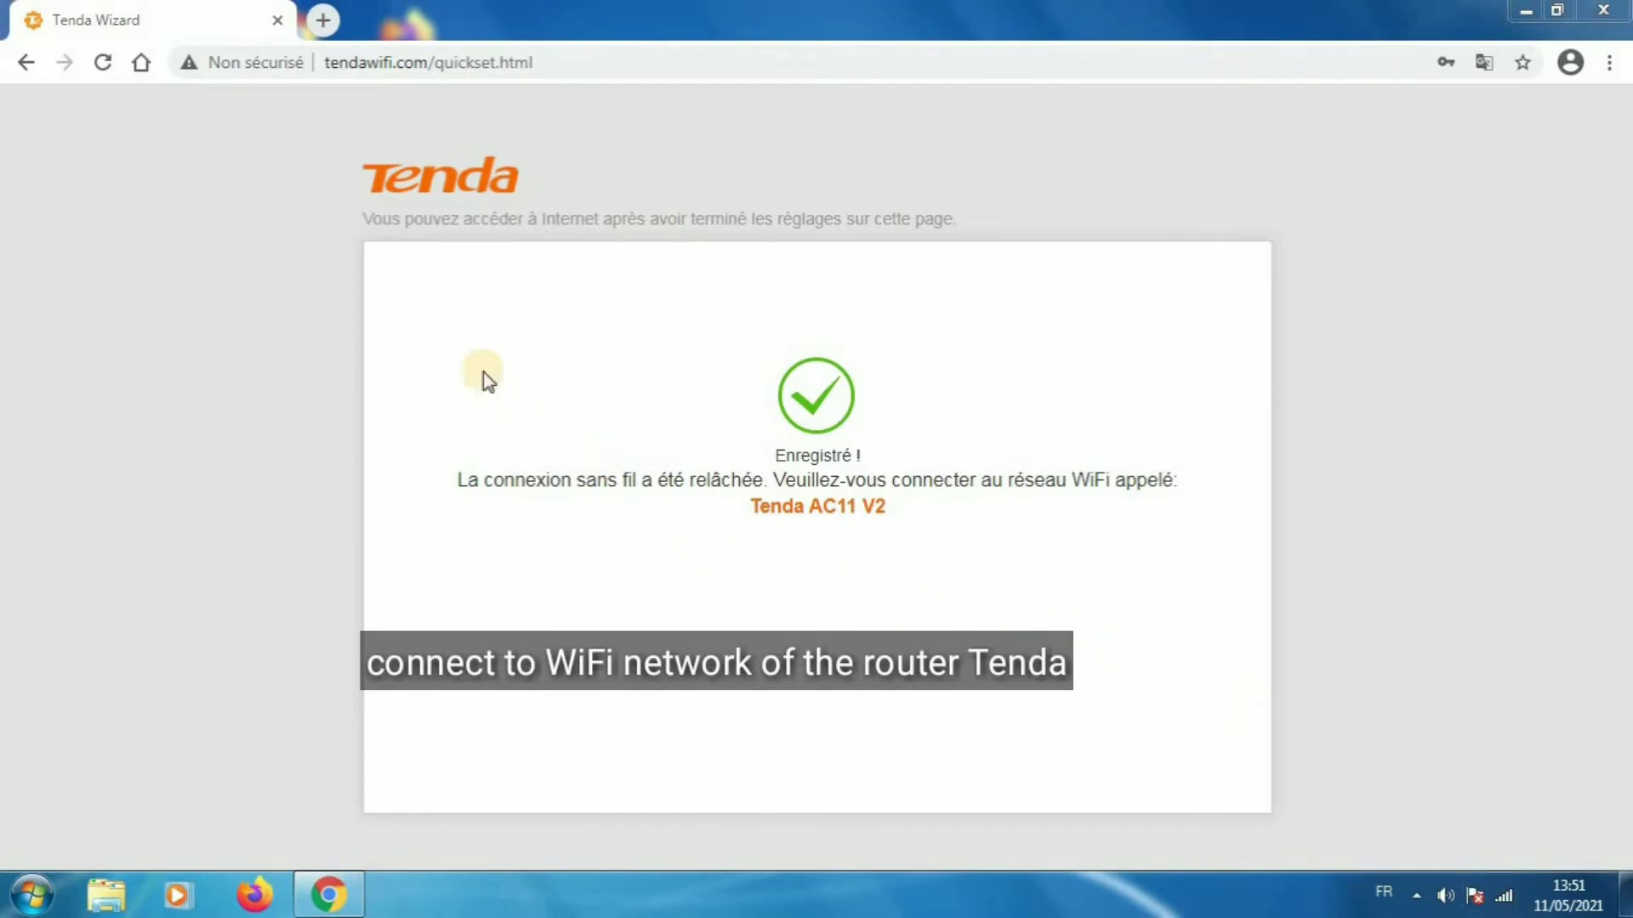
Attempt to load the router page from an address suggestion, landing on mistyped tendawif.com
click(554, 64)
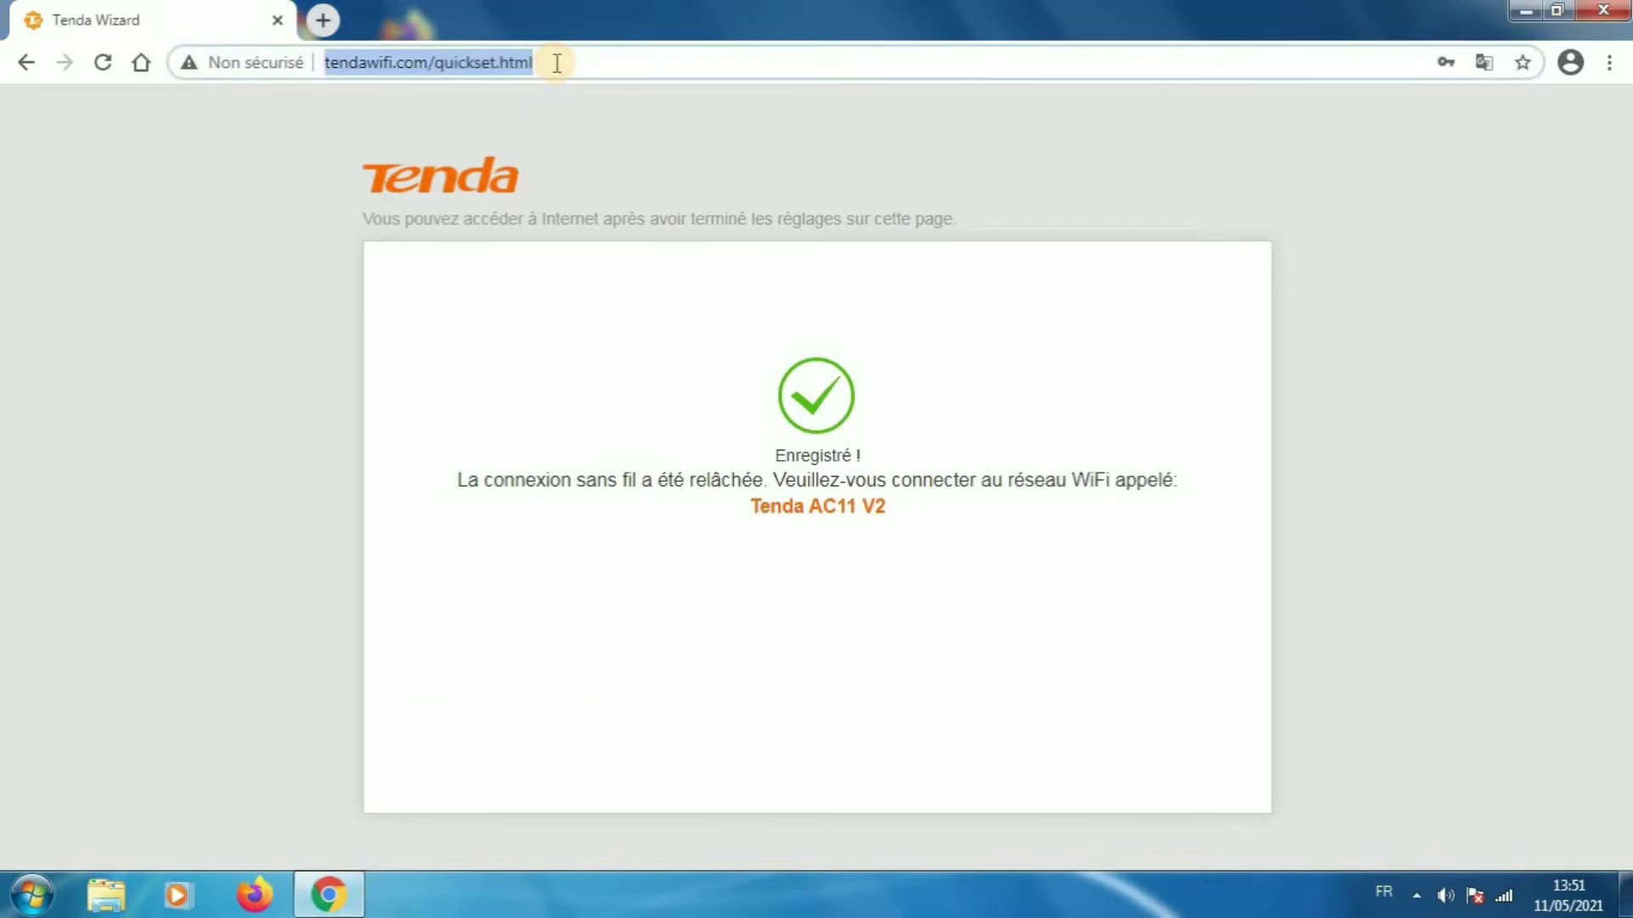
text(TENDawifi.com)
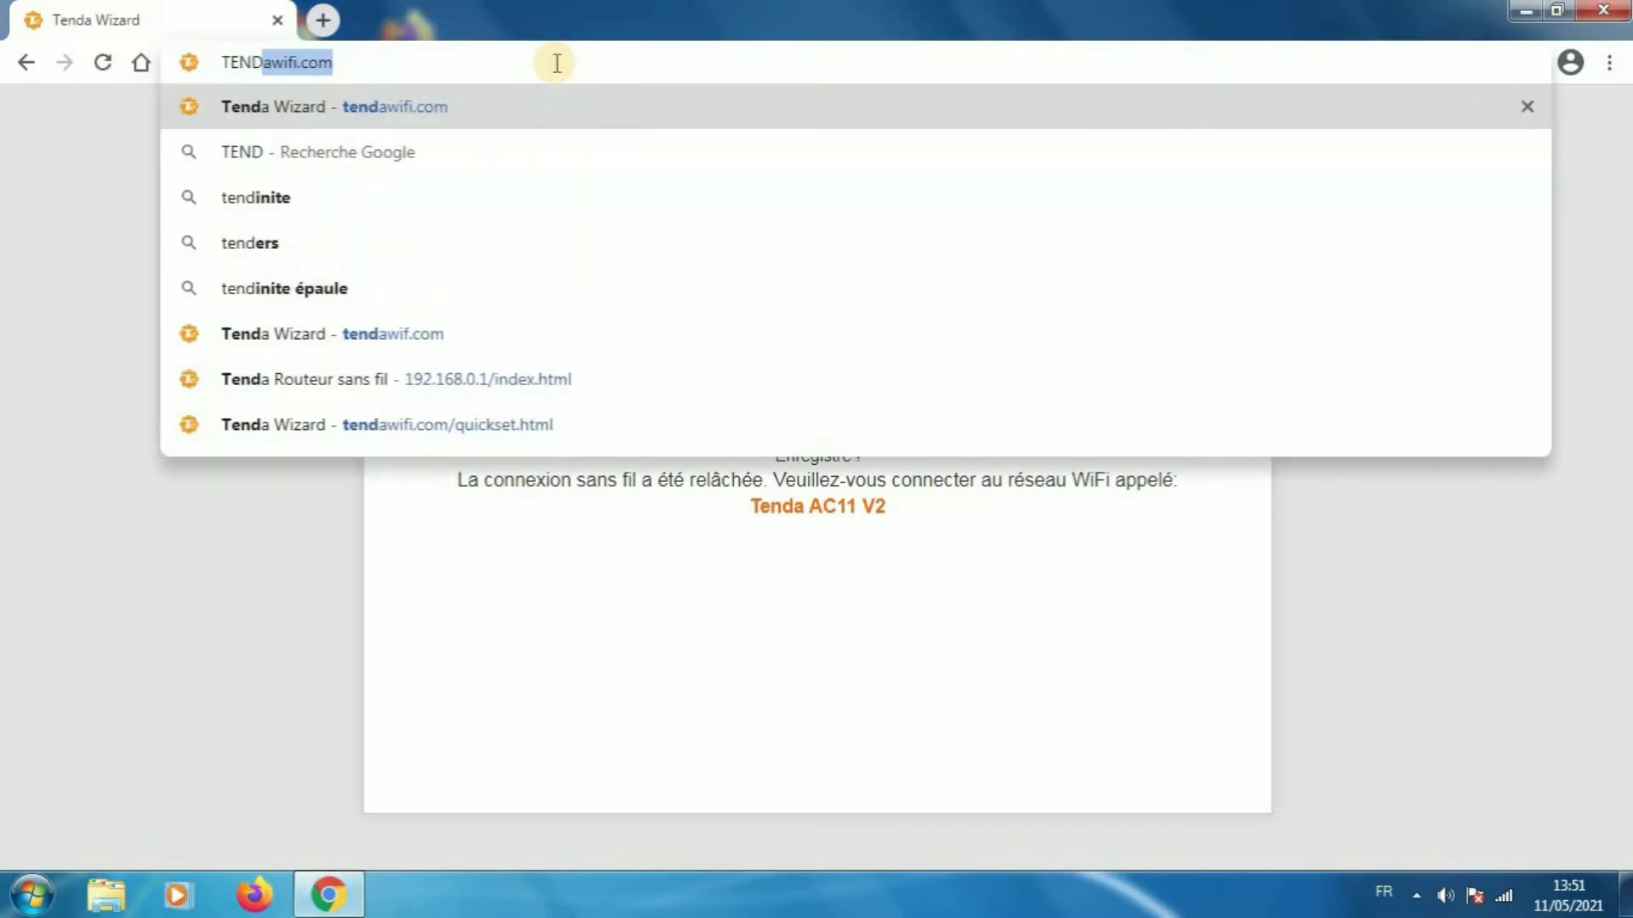
click(447, 332)
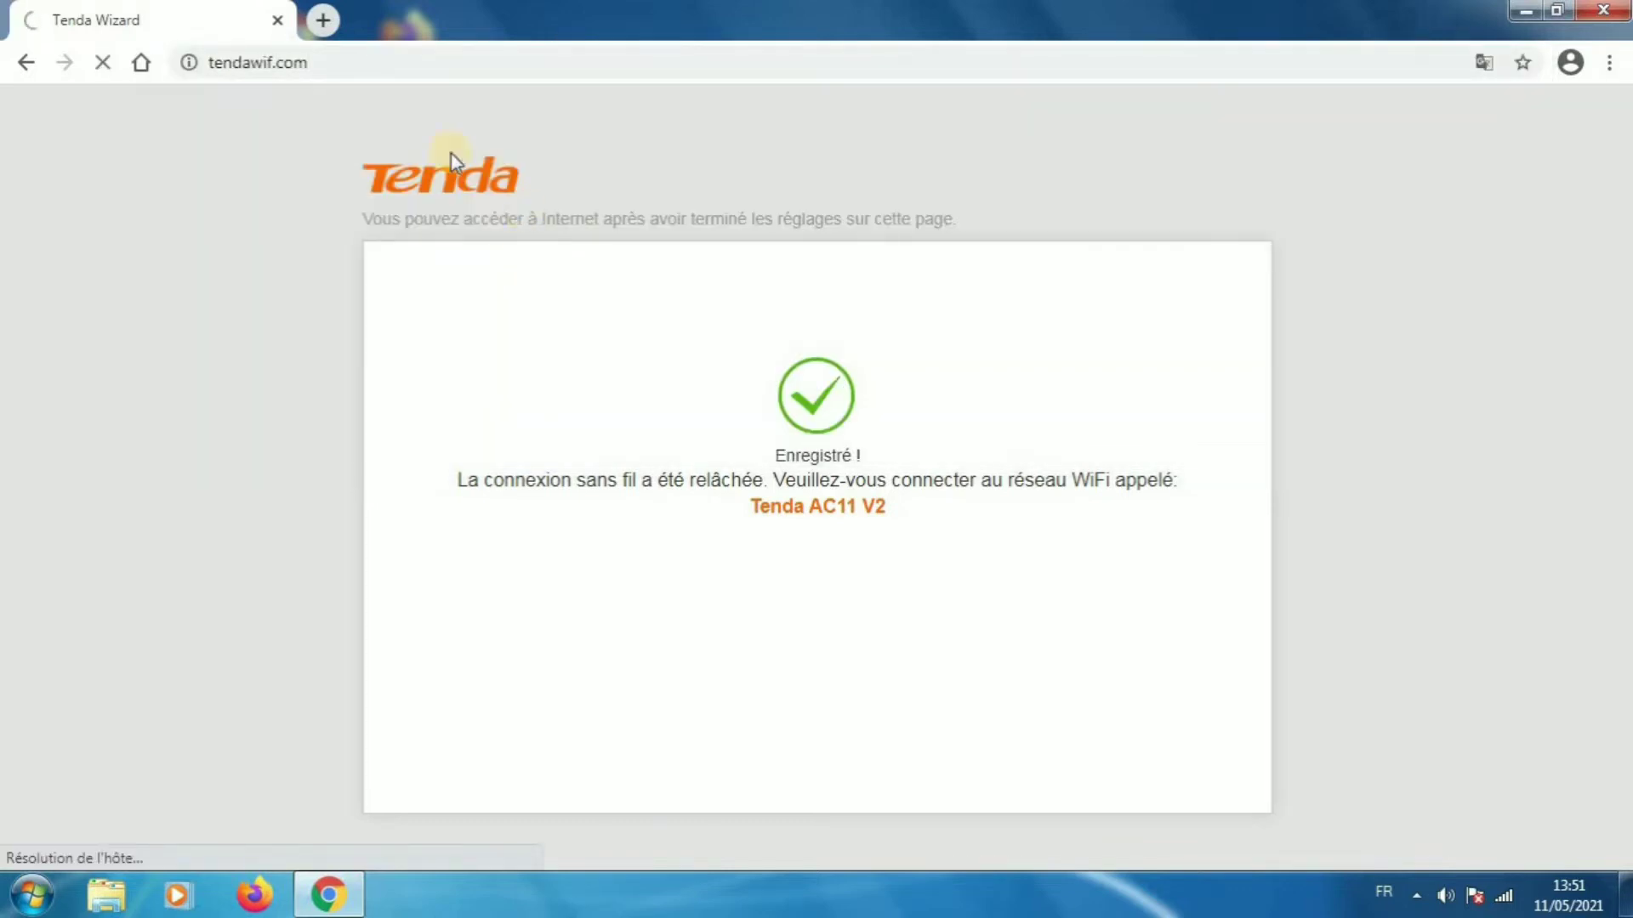
click(355, 65)
key(Return)
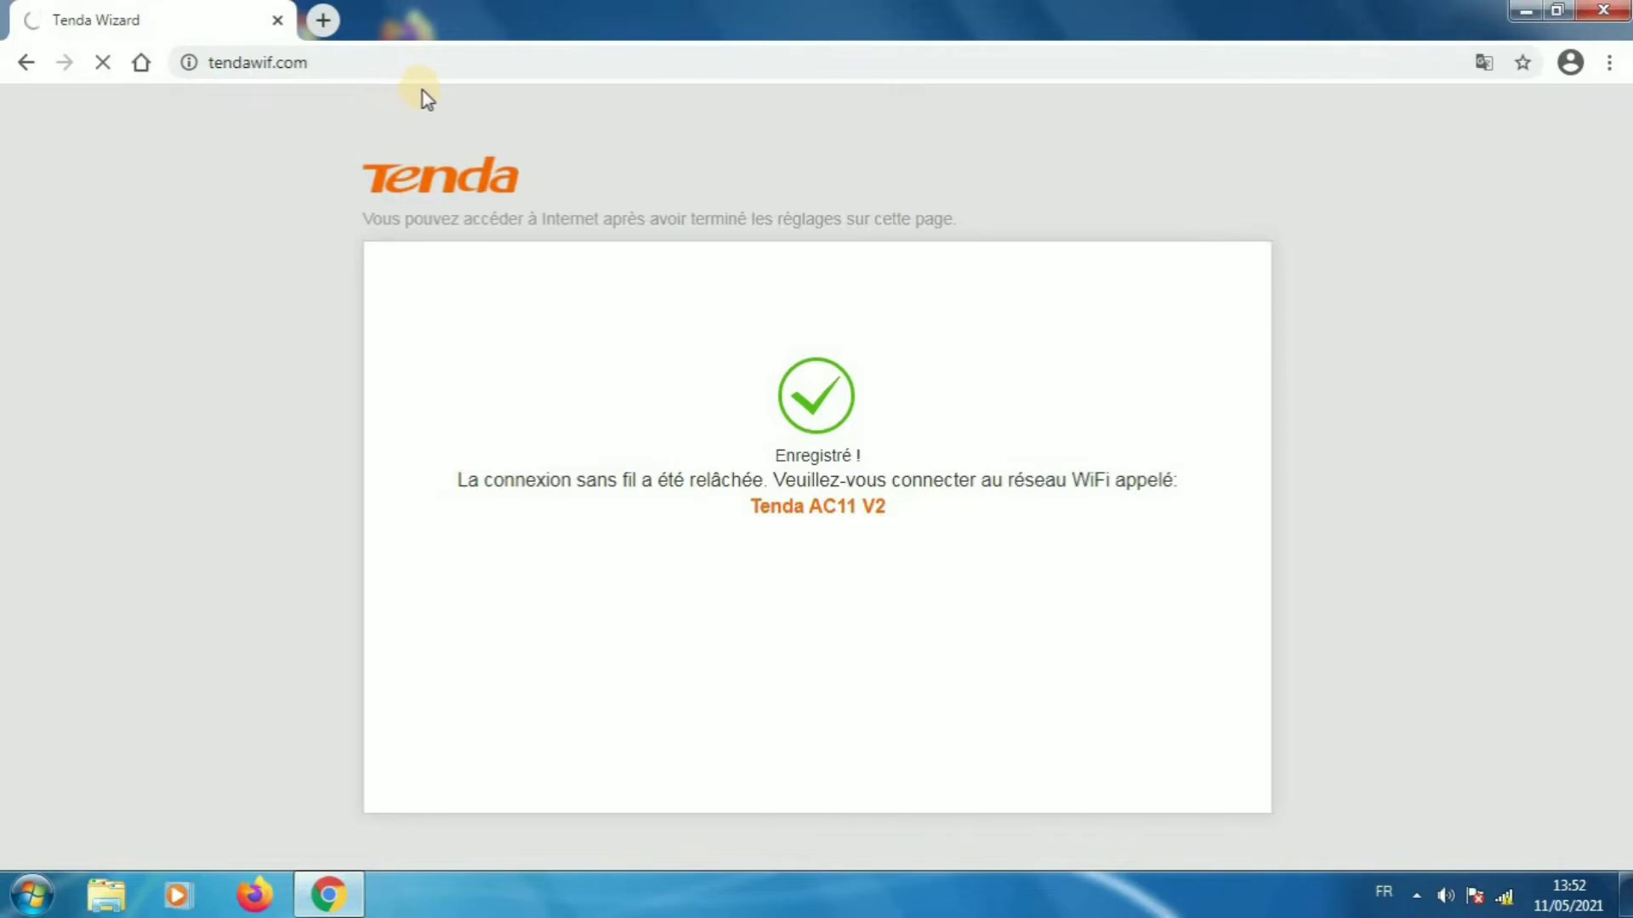
Relaunch and maximize Chrome, then load tendawifi.com from the address suggestion
click(1625, 7)
double_click(315, 72)
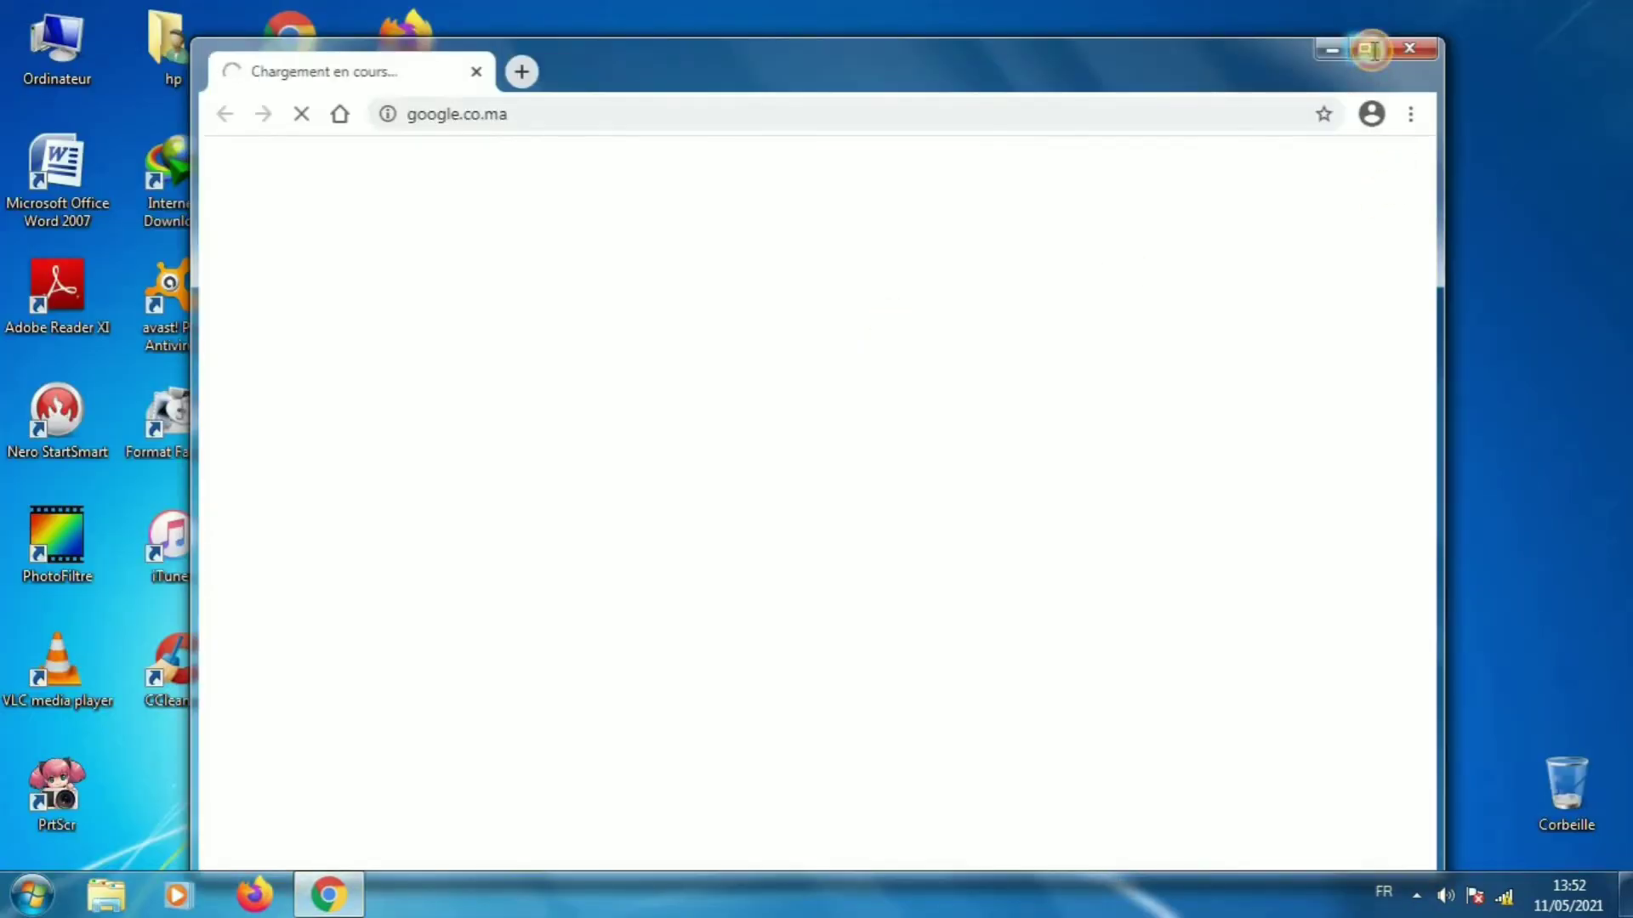
click(1370, 50)
click(326, 57)
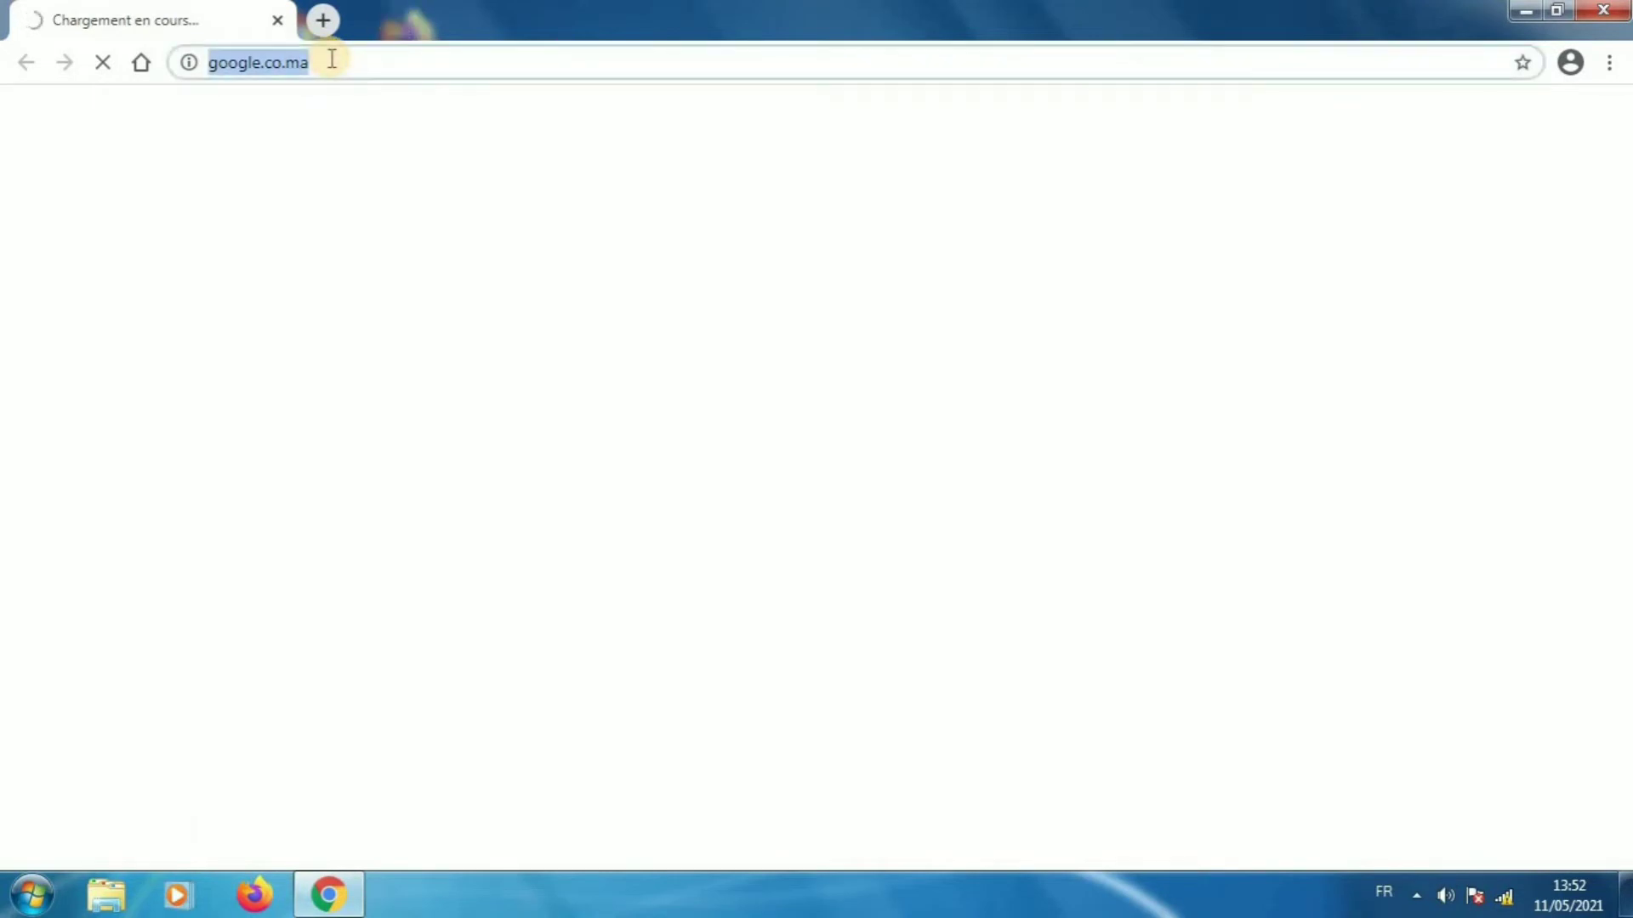
text(TENDA)
key(BackSpace)
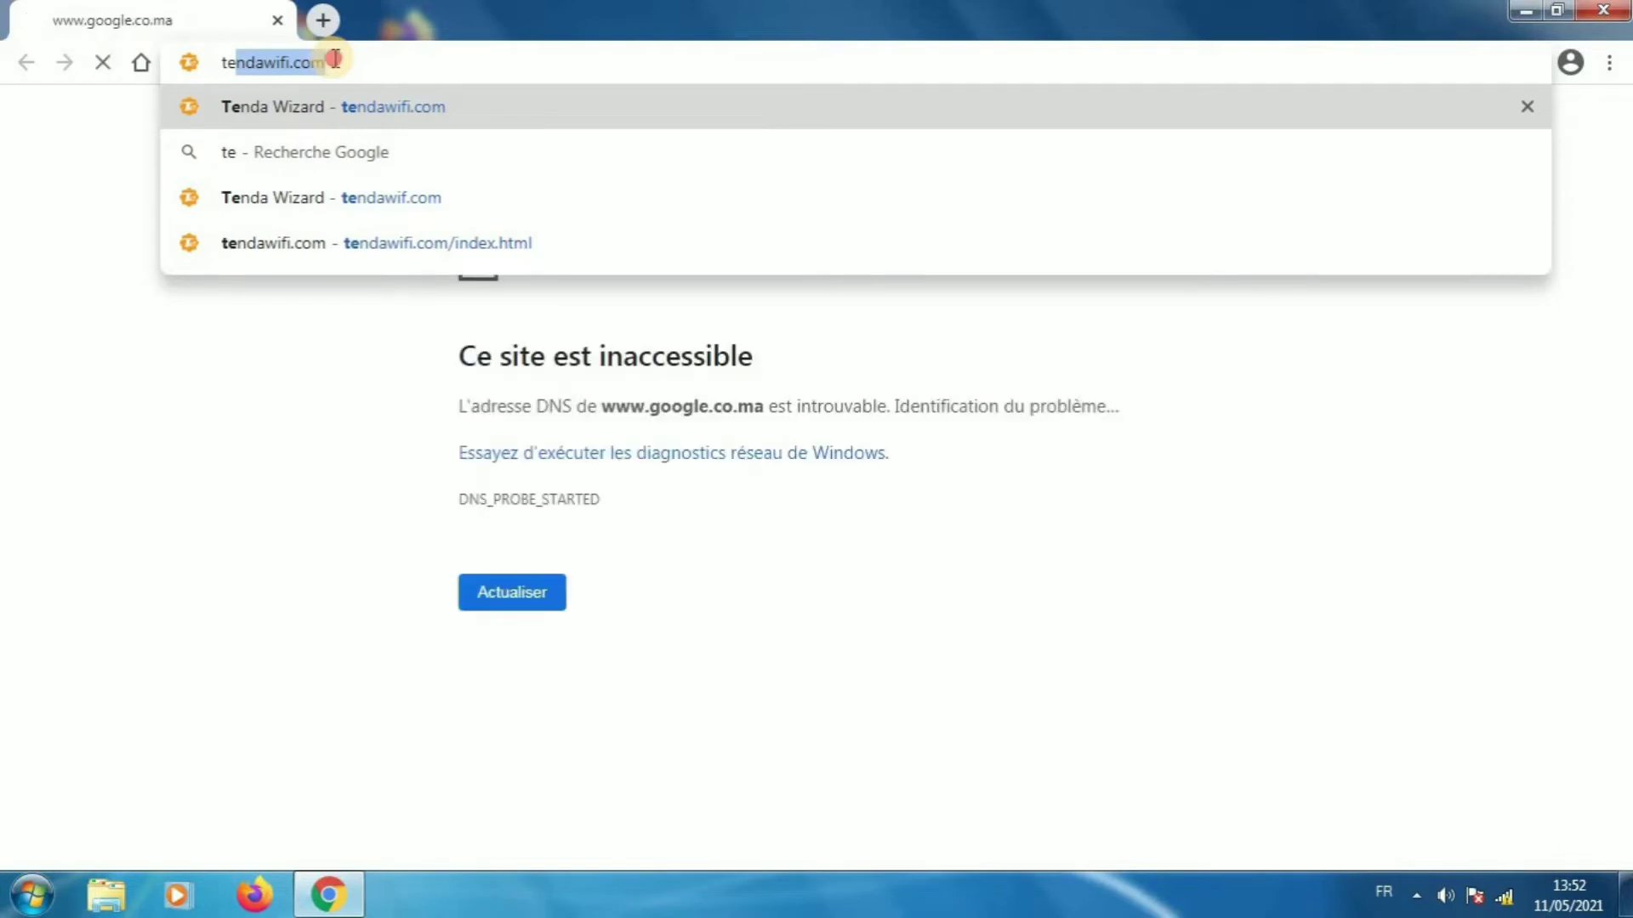
click(335, 58)
key(Return)
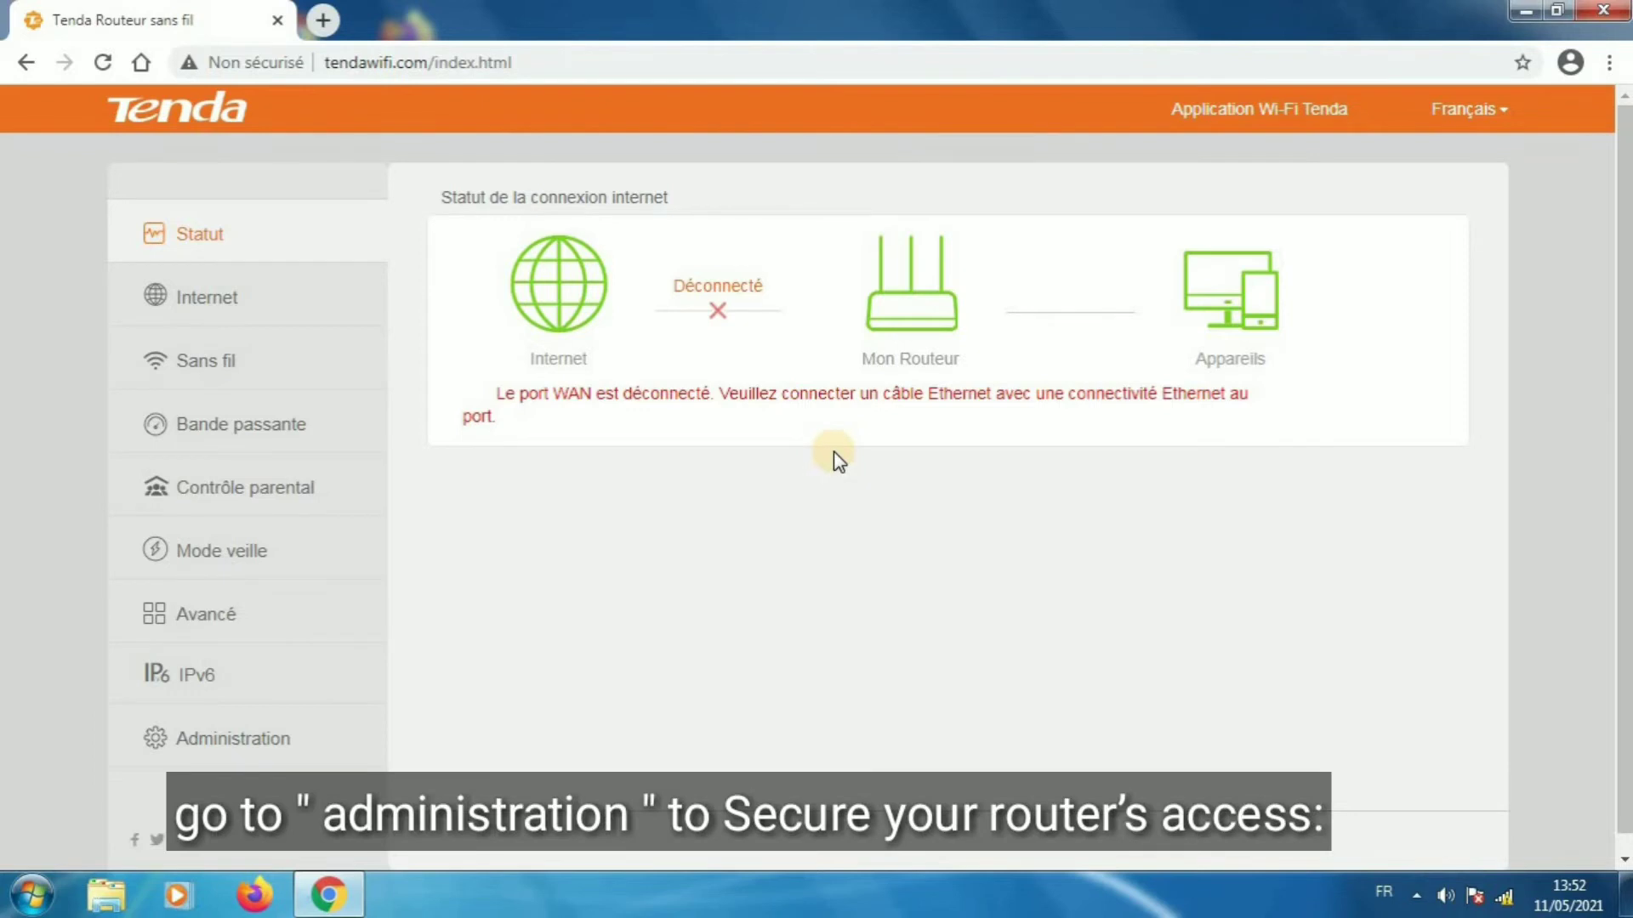
click(322, 738)
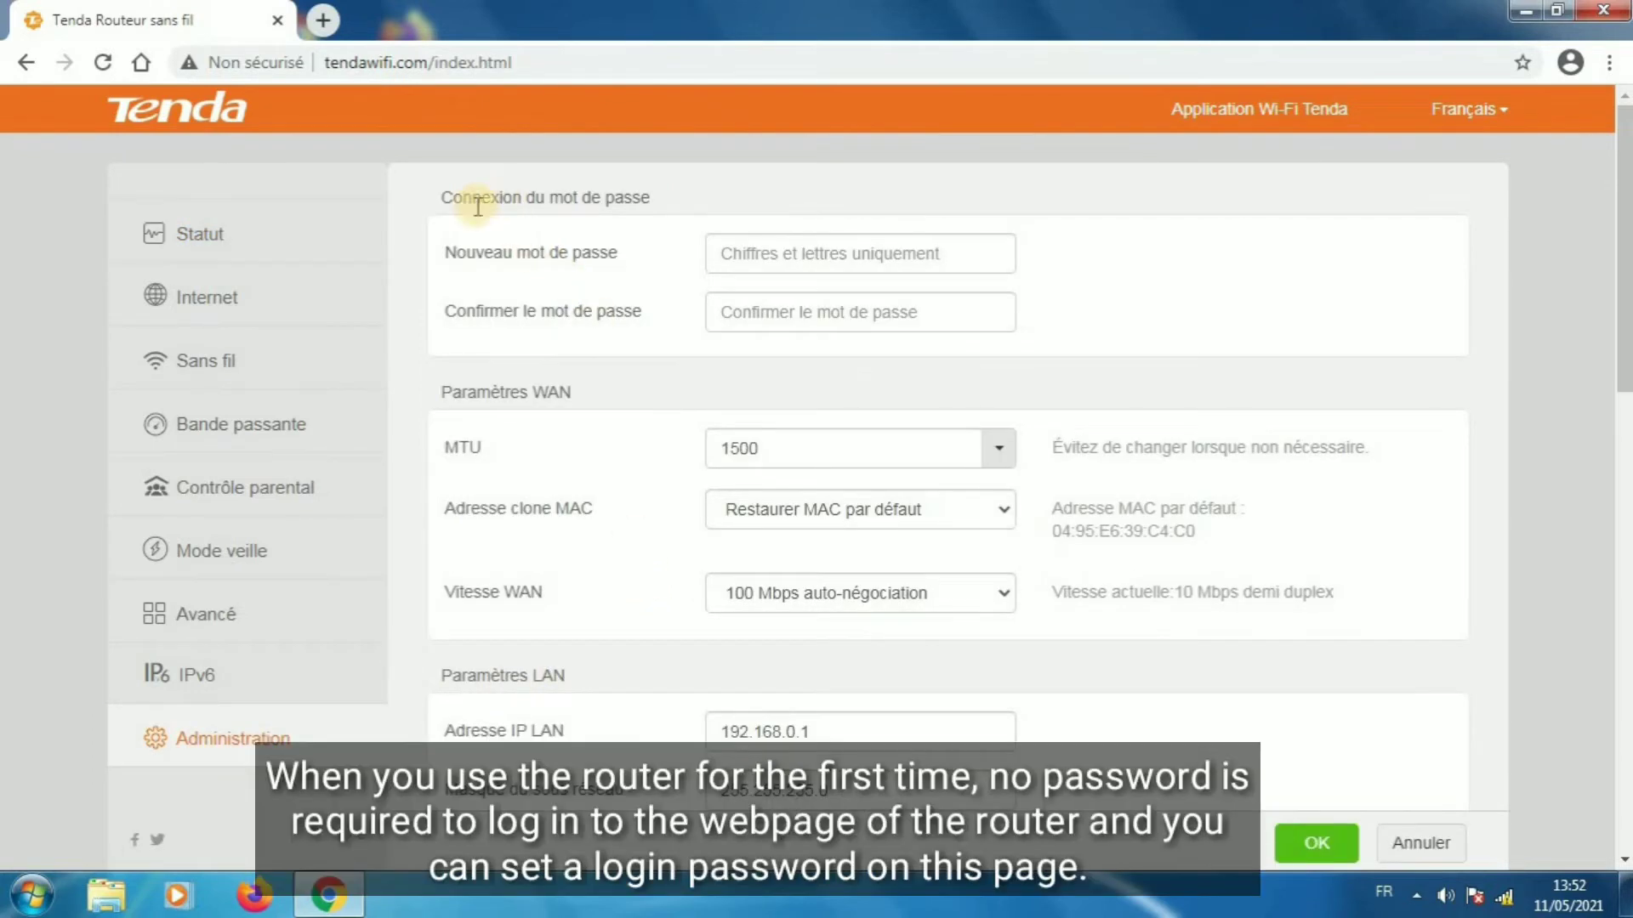
drag(451, 246, 981, 312)
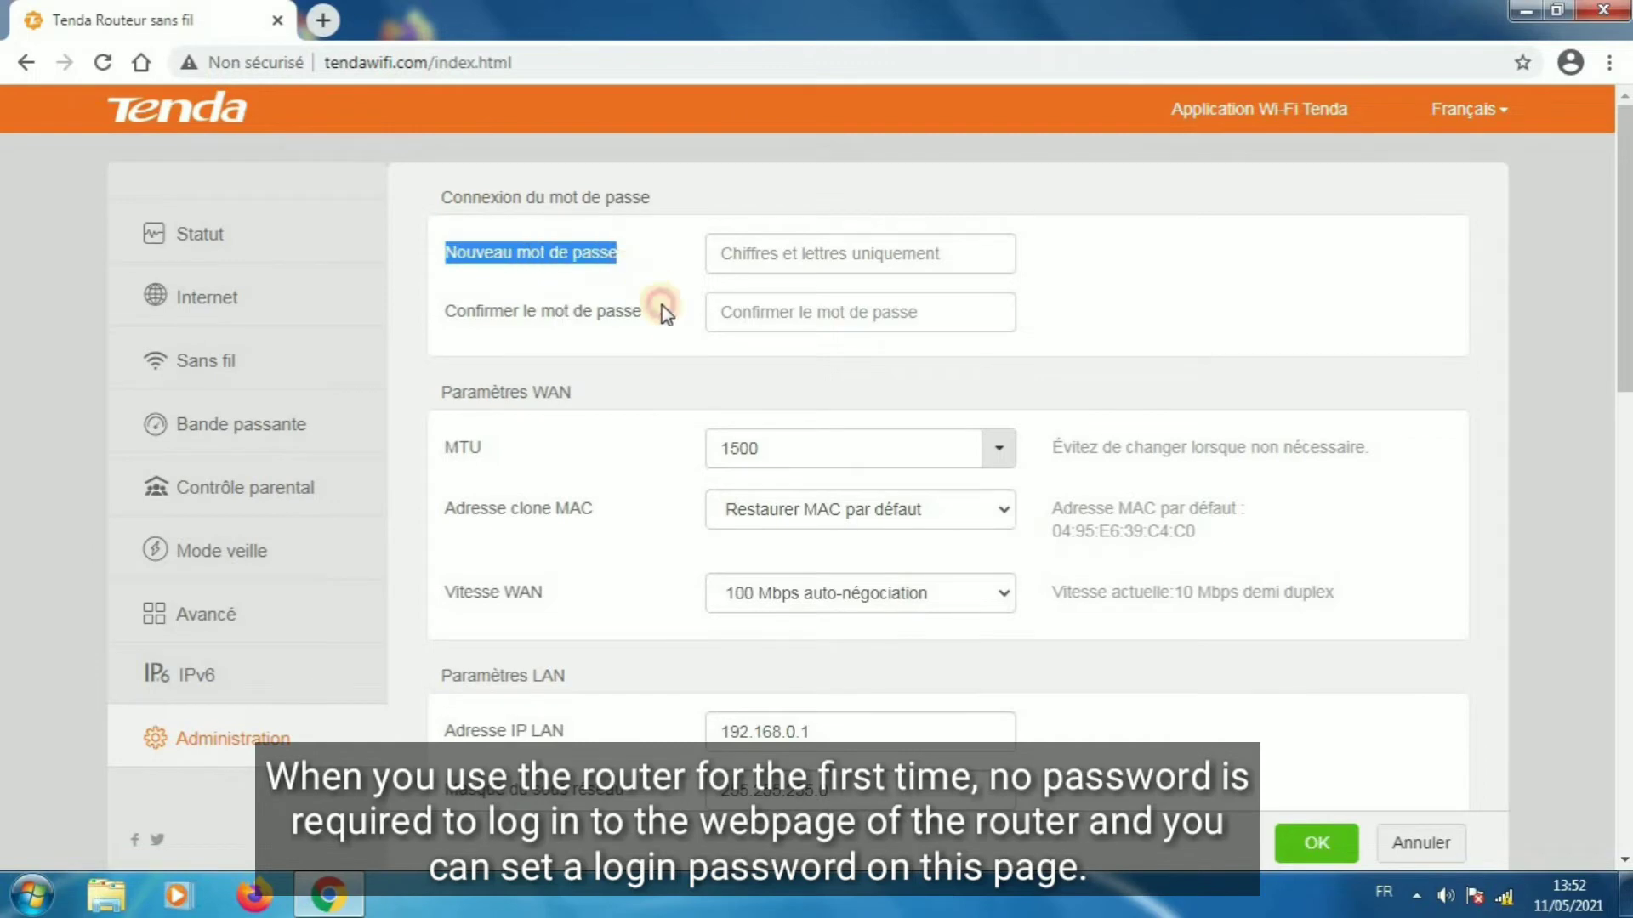
click(980, 313)
click(761, 252)
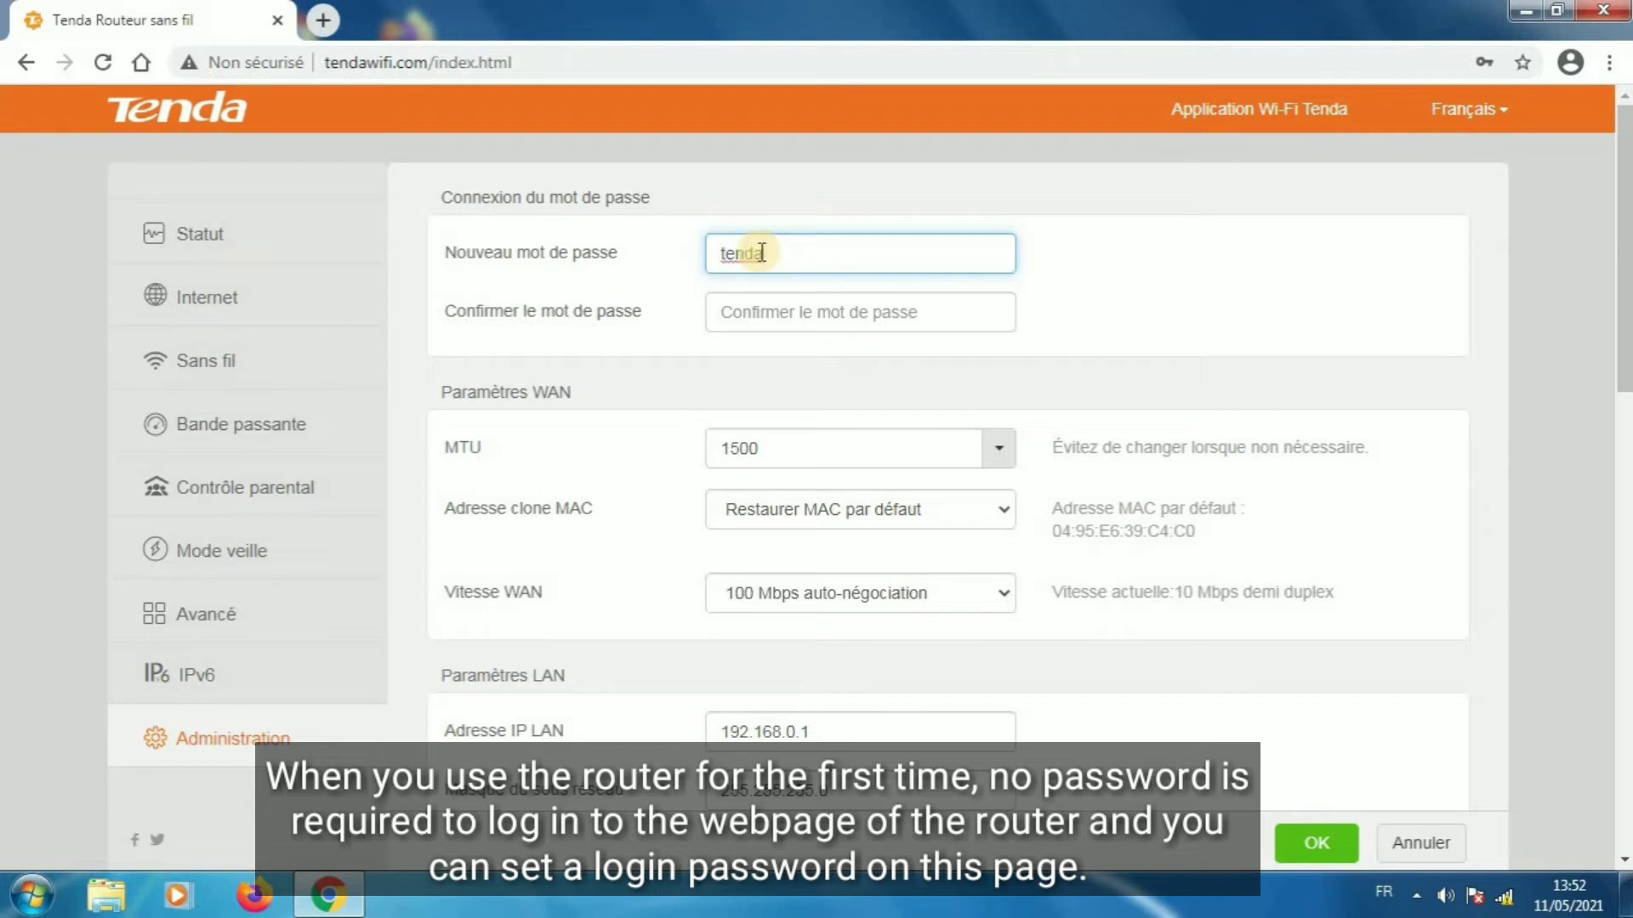
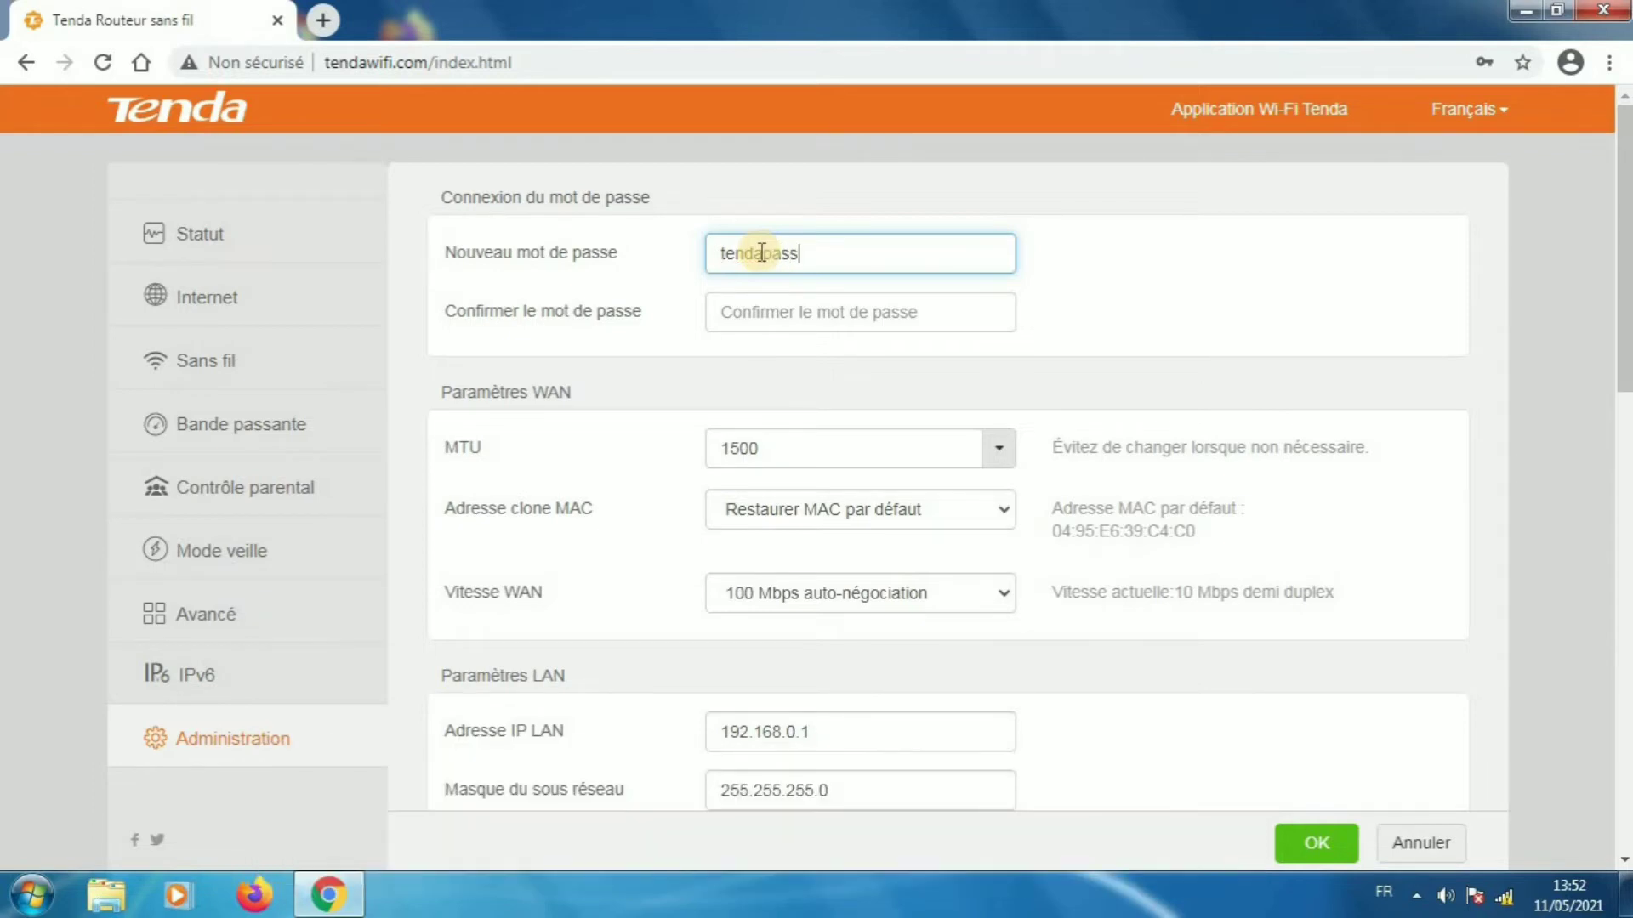
click(780, 318)
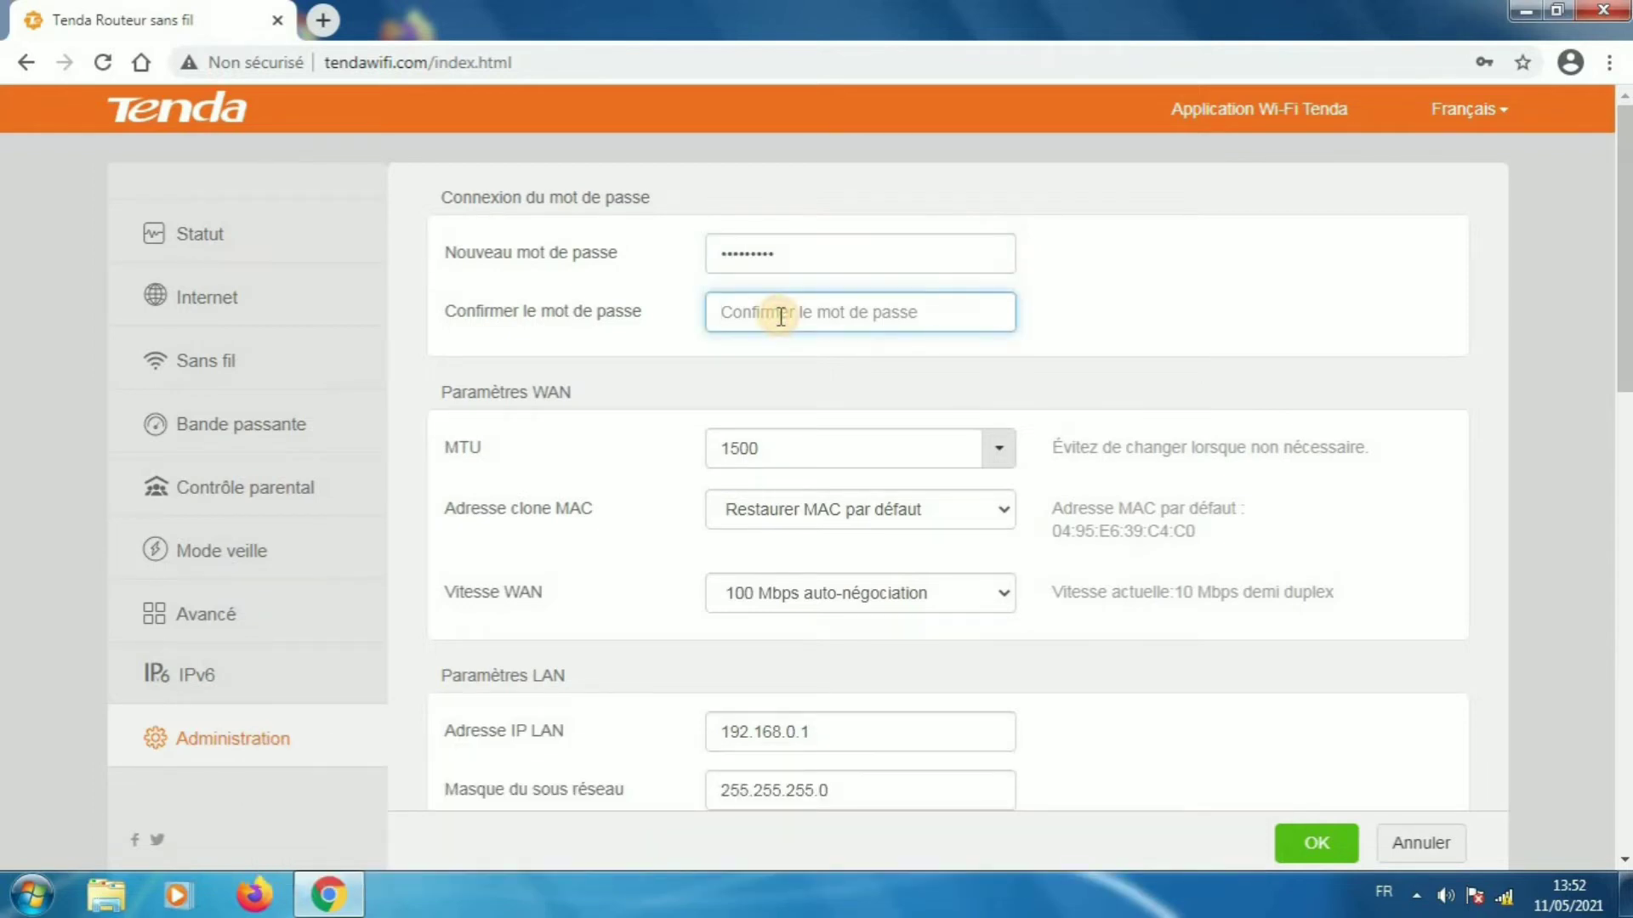
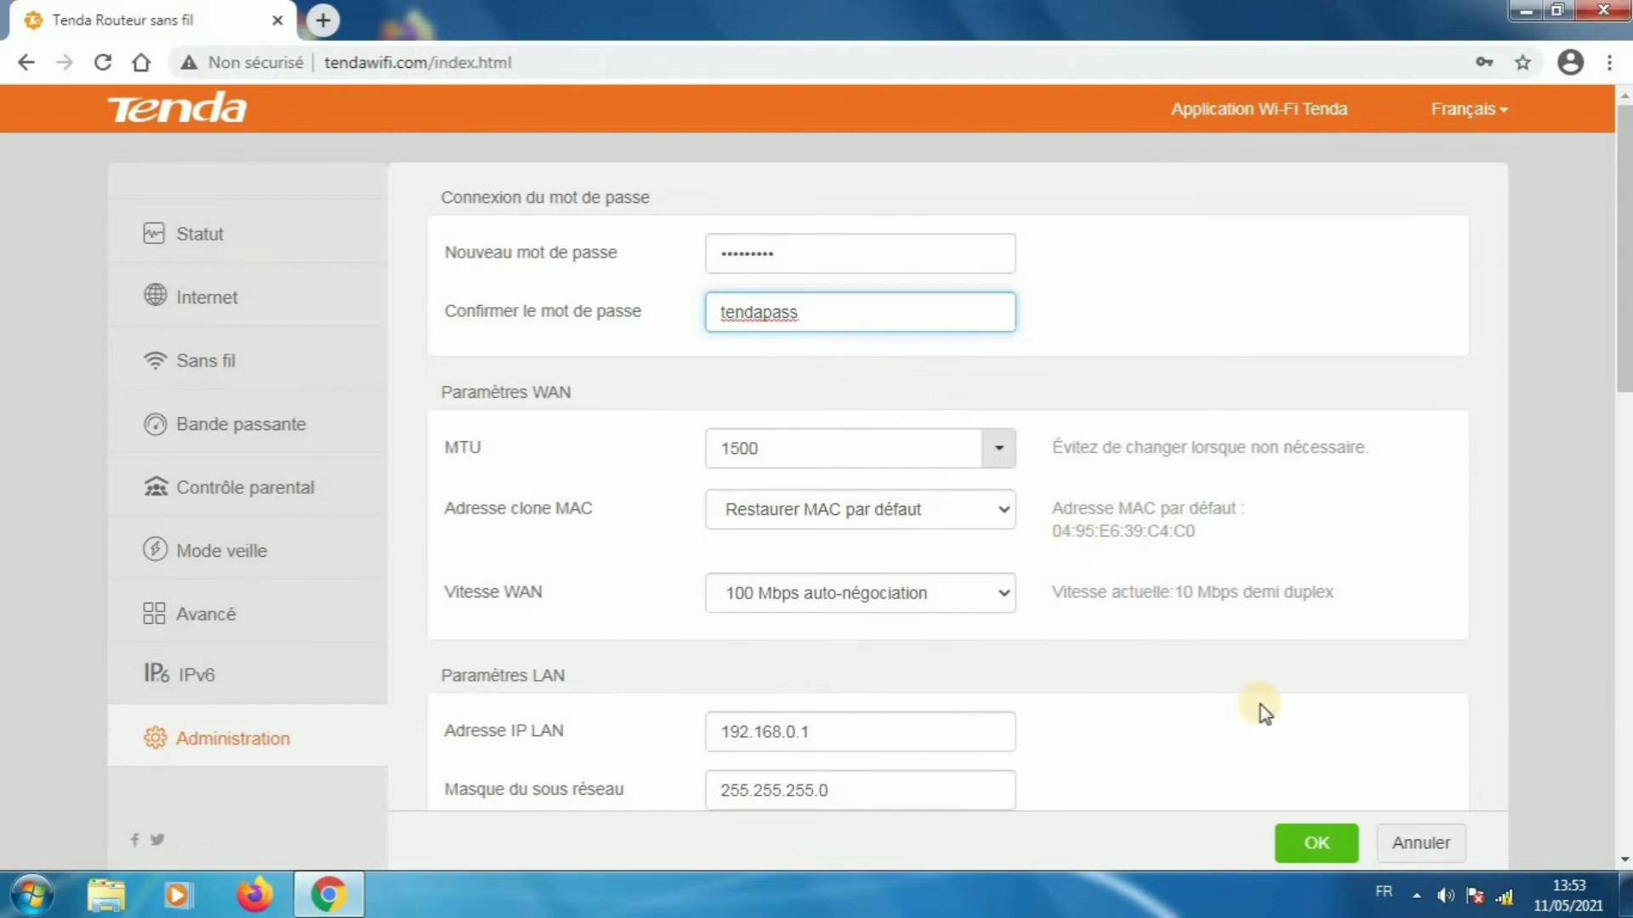
scroll(1259, 691, down, 2)
scroll(1259, 690, down, 2)
scroll(1259, 691, down, 5)
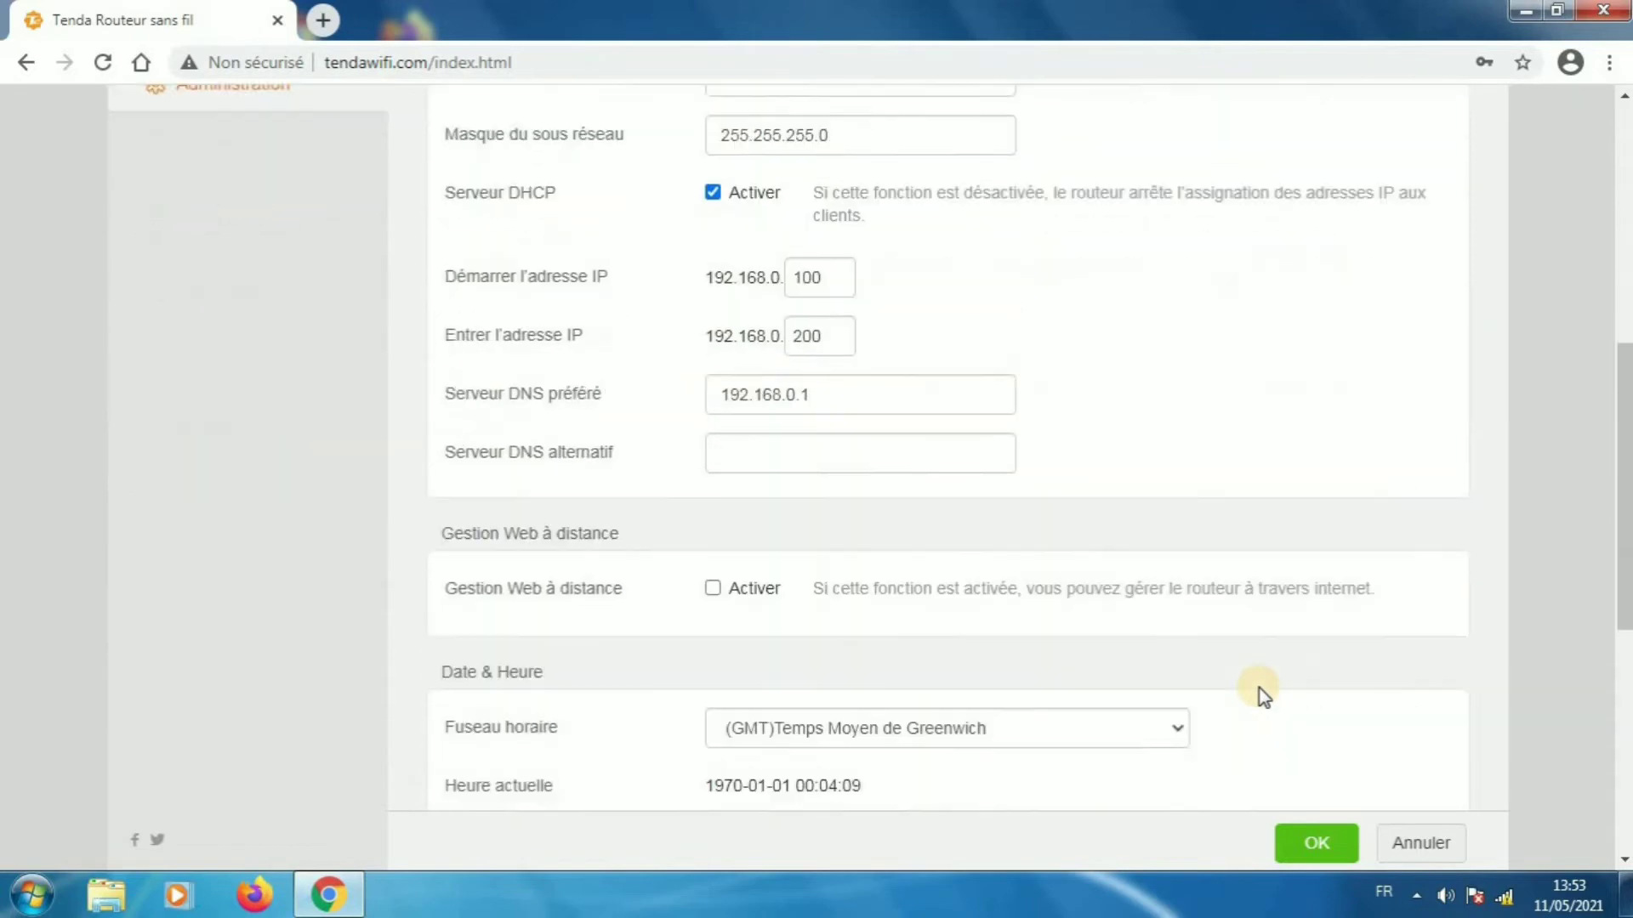
scroll(1259, 690, down, 2)
scroll(1259, 691, down, 2)
scroll(1261, 690, down, 3)
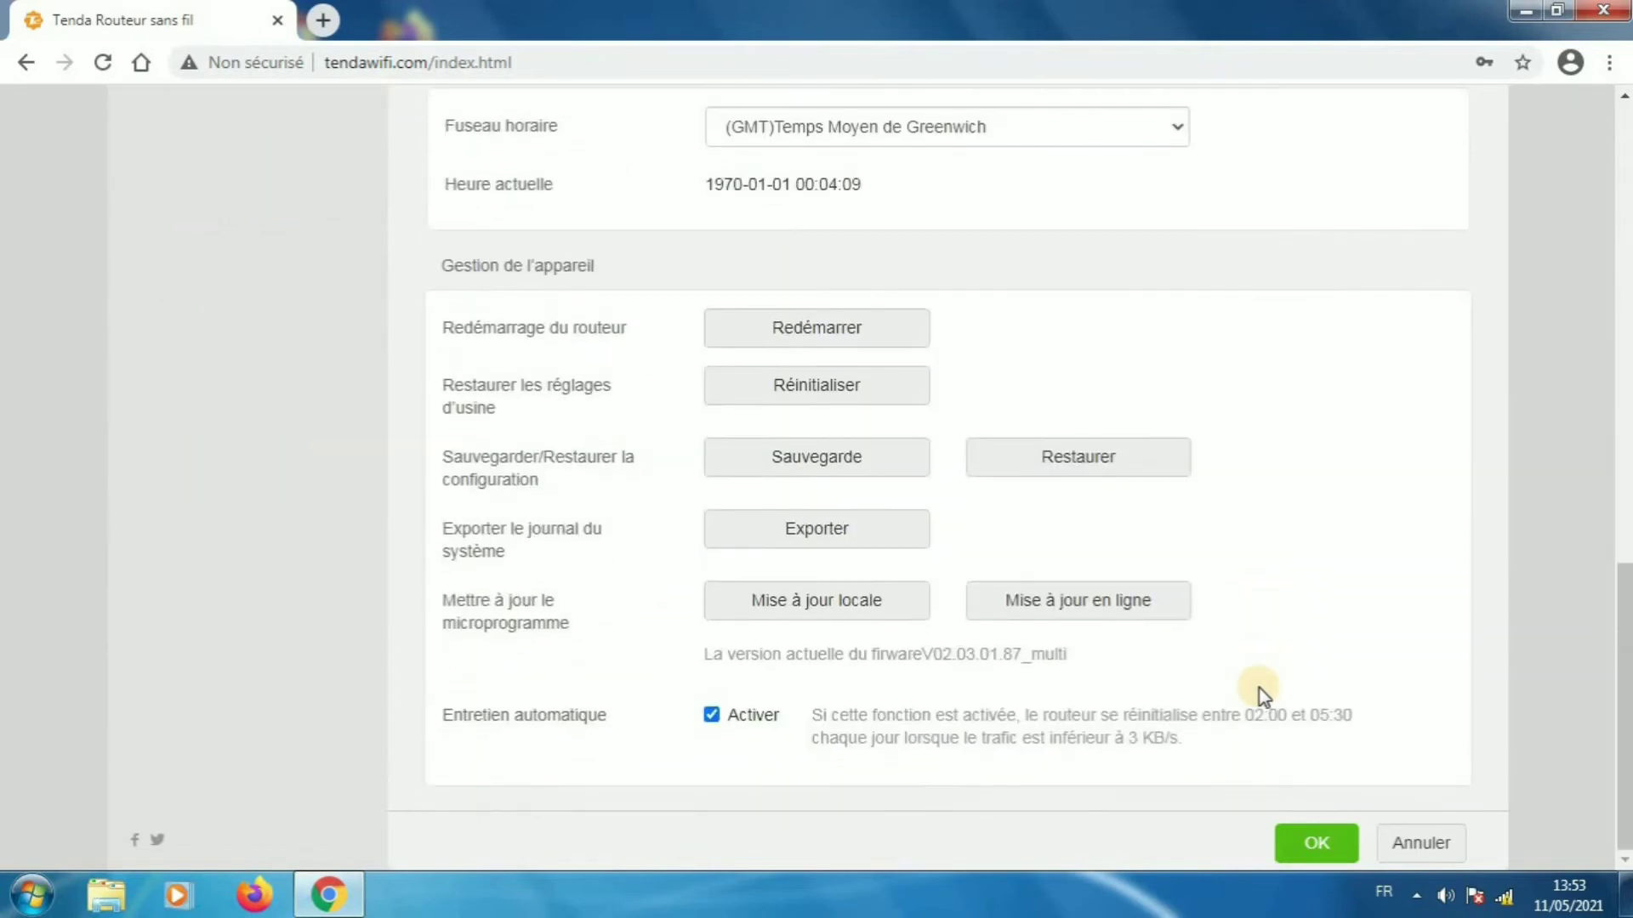
scroll(1263, 693, up, 2)
scroll(1302, 693, up, 3)
scroll(1301, 693, up, 1)
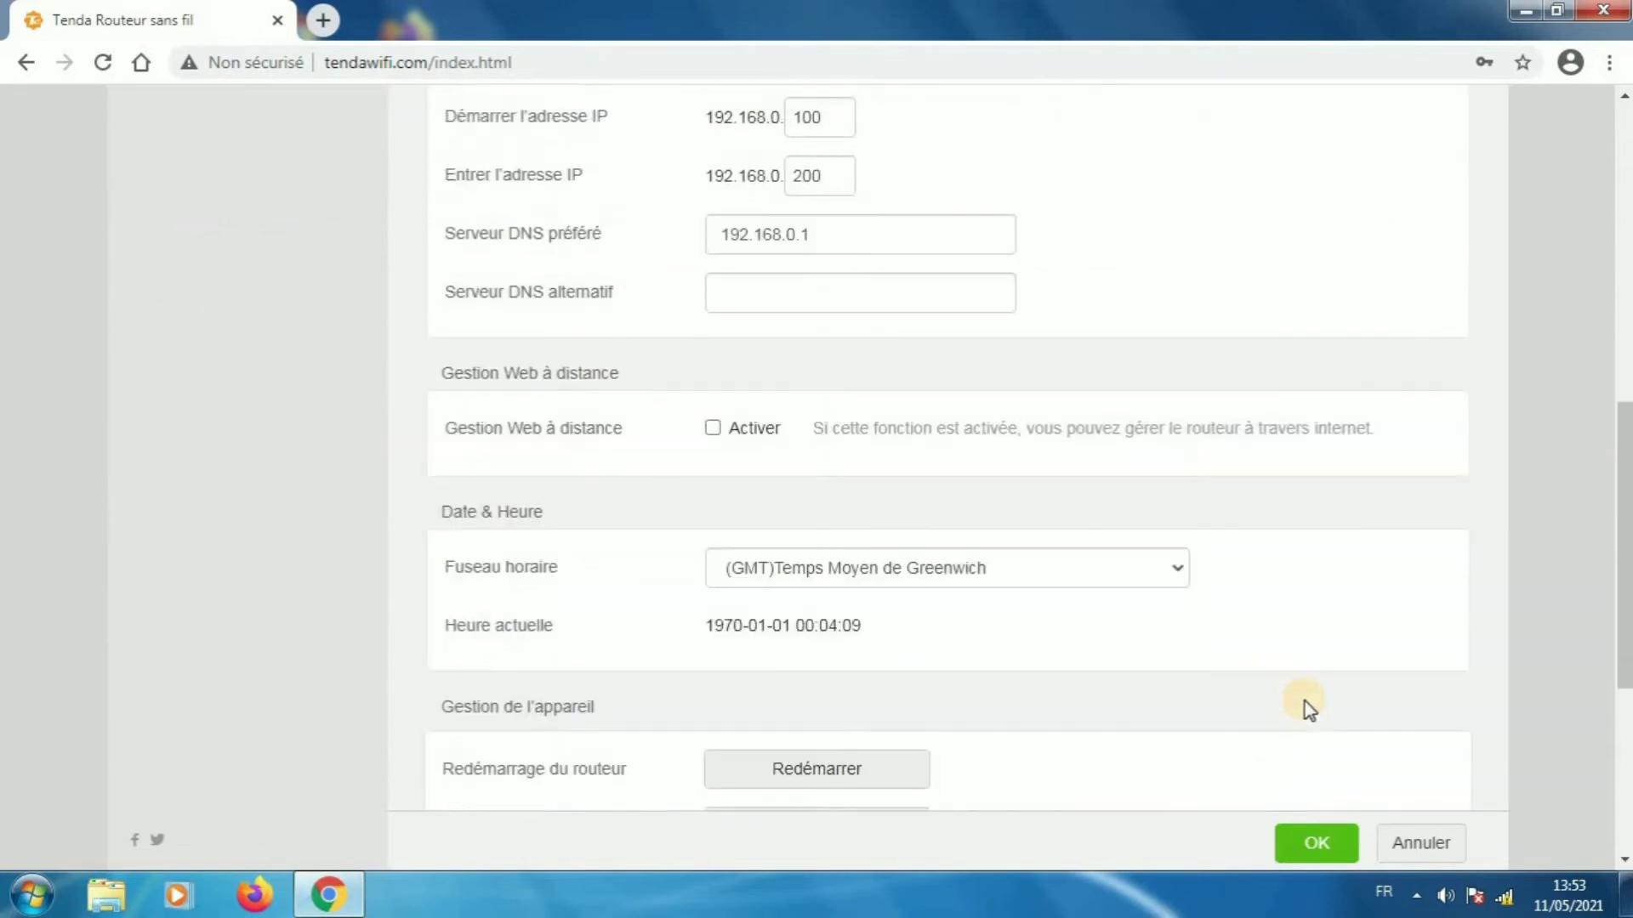
scroll(1305, 702, up, 8)
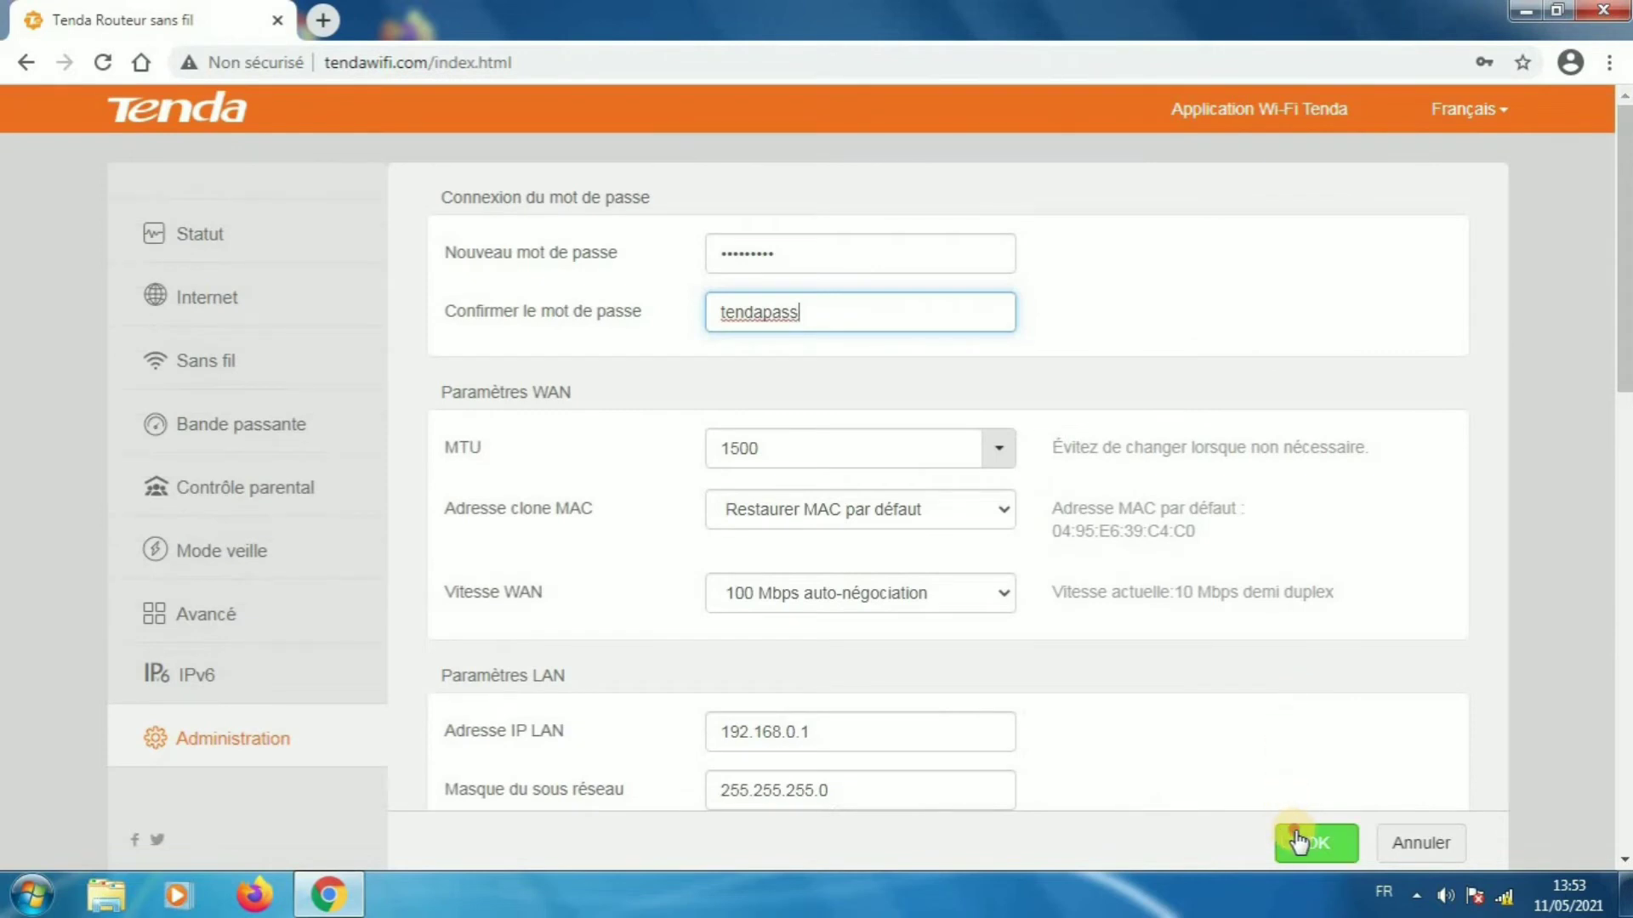
click(1296, 838)
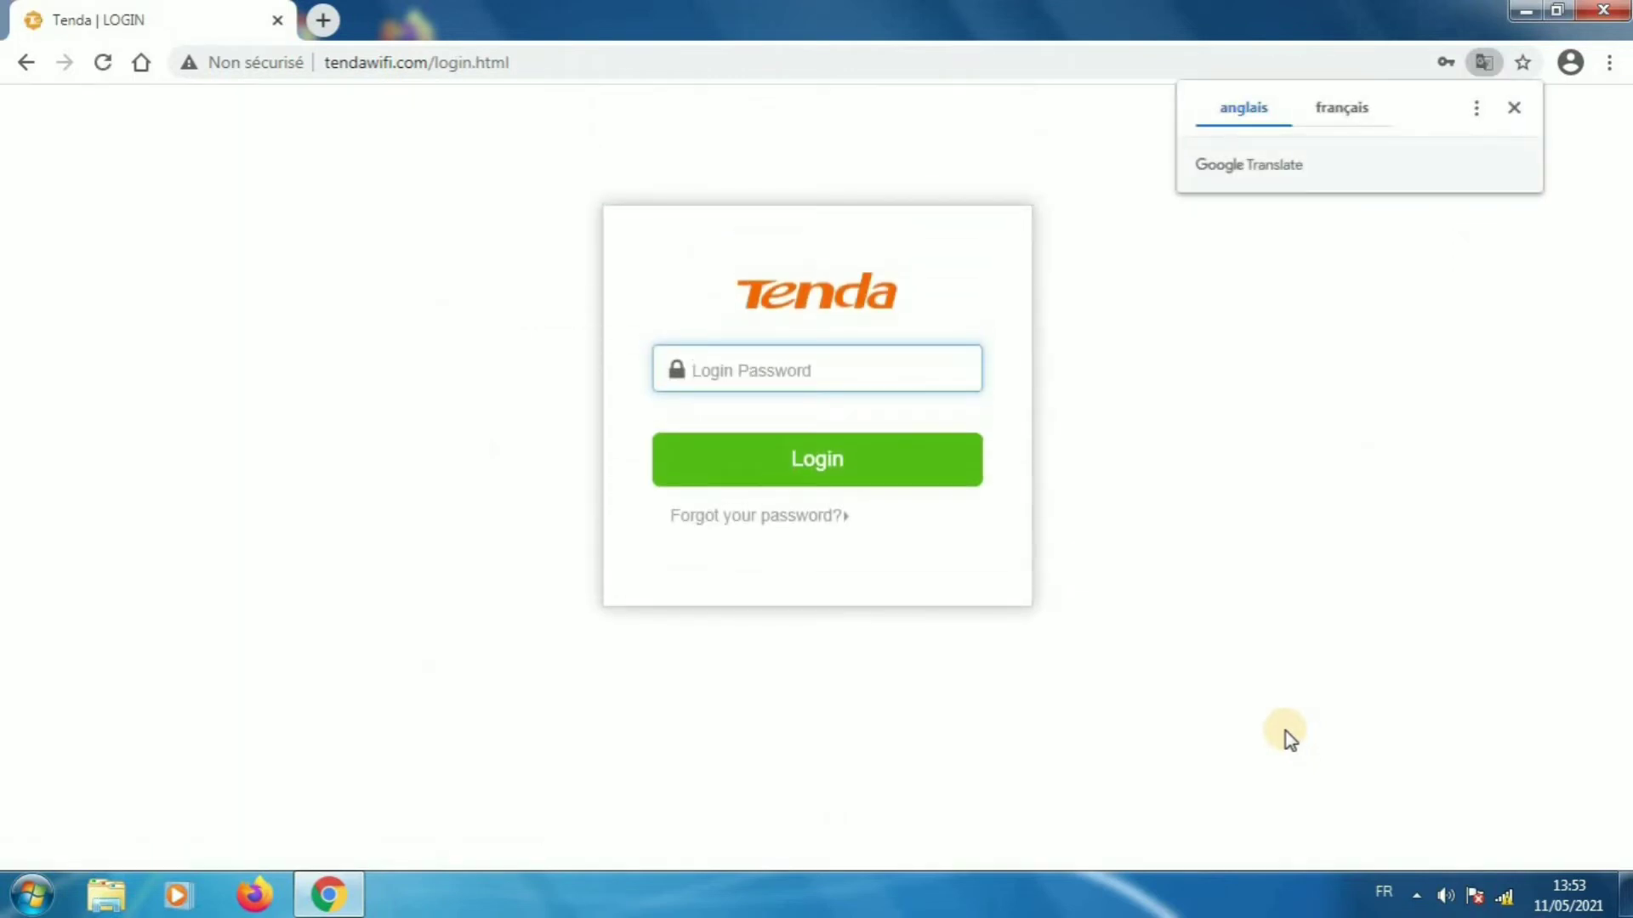
click(858, 372)
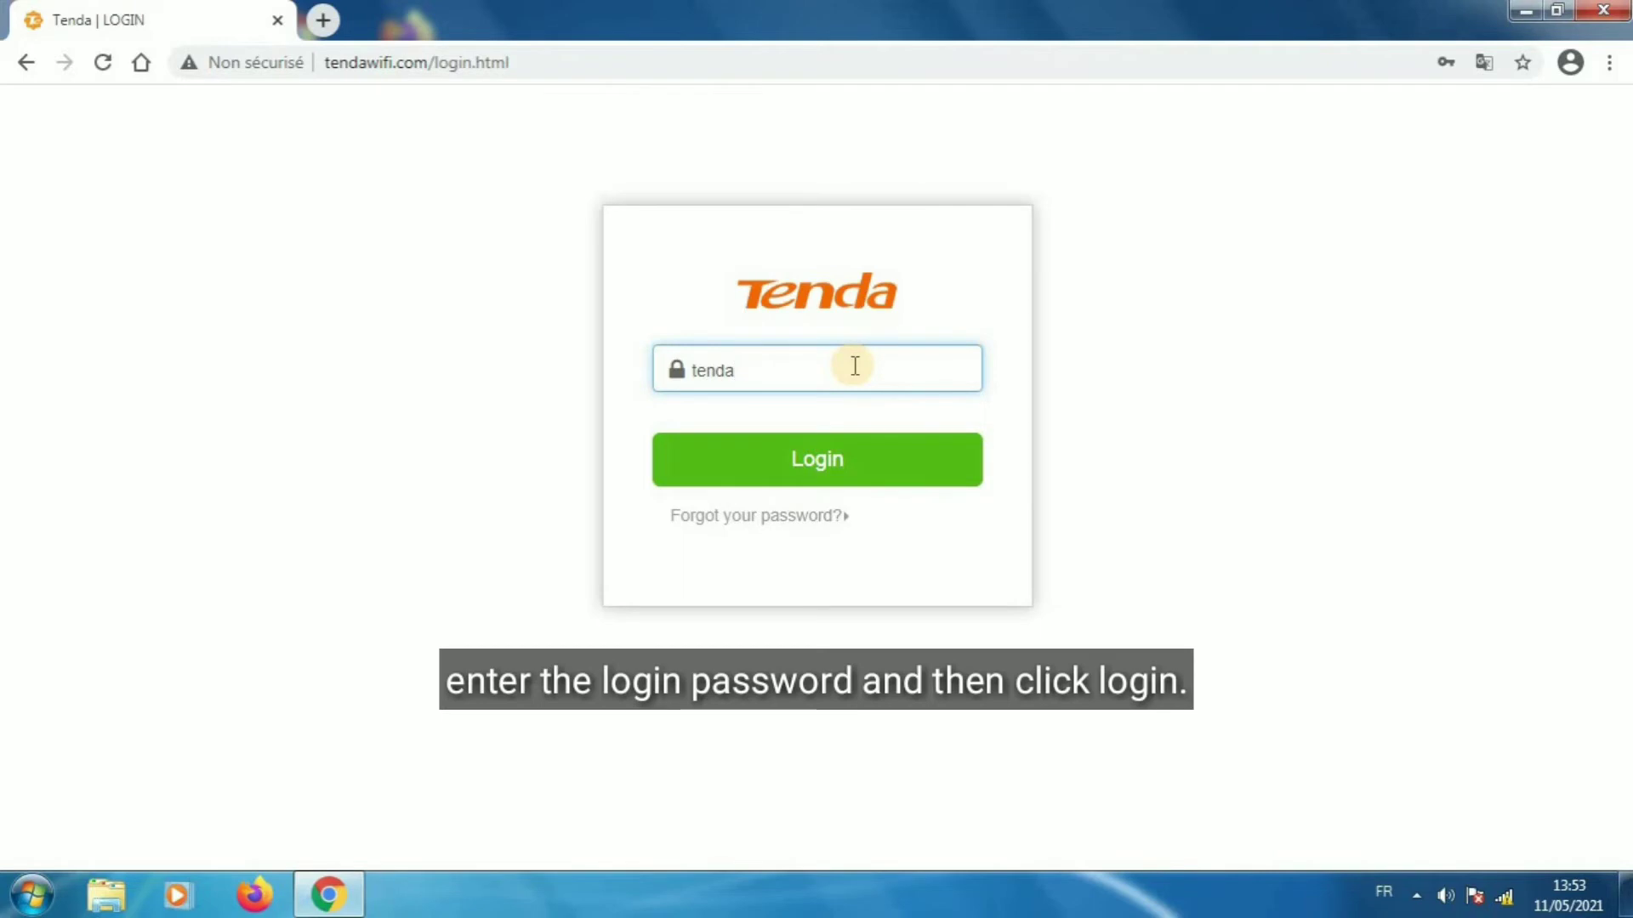
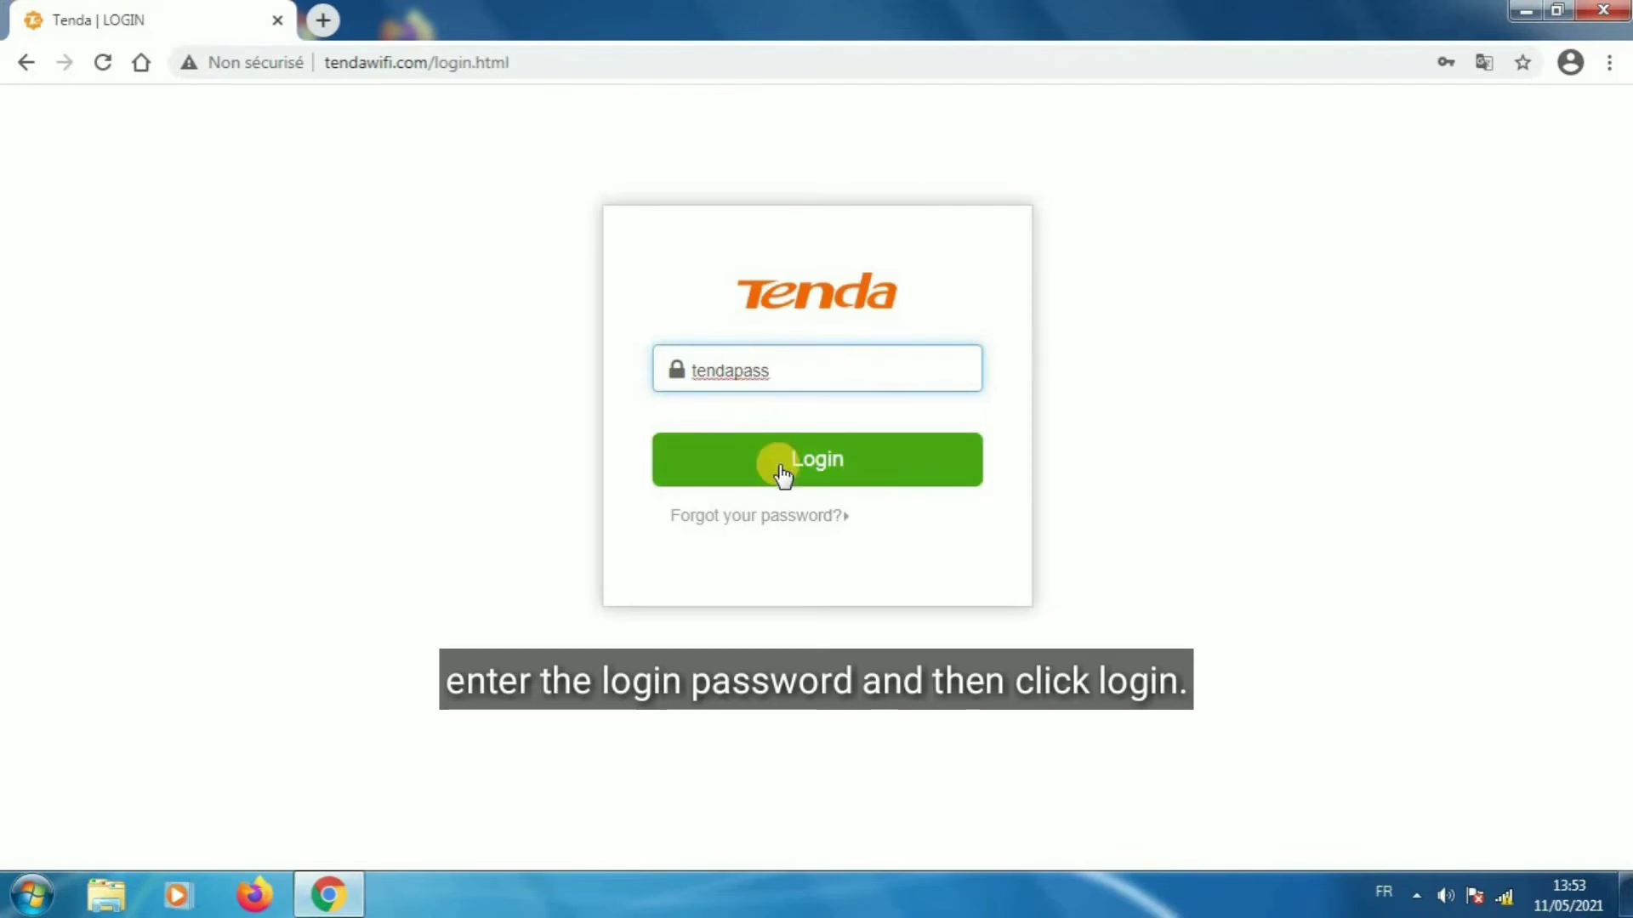
click(781, 473)
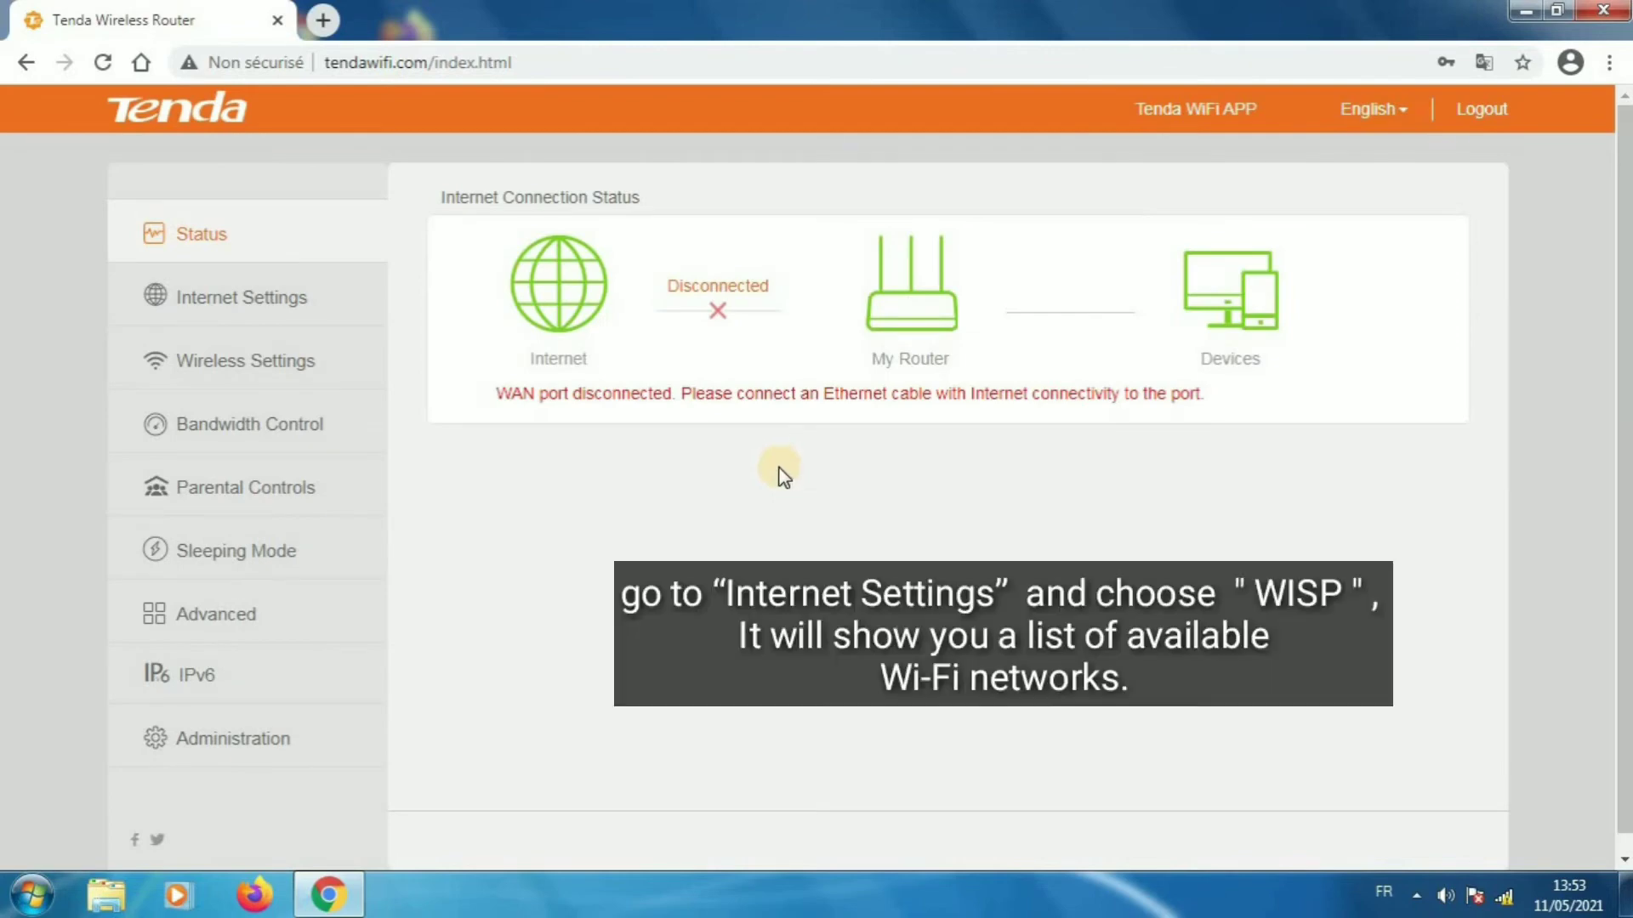
Set Internet Settings to WISP mode and connect to 'wifi fibre optique' with its password
click(294, 296)
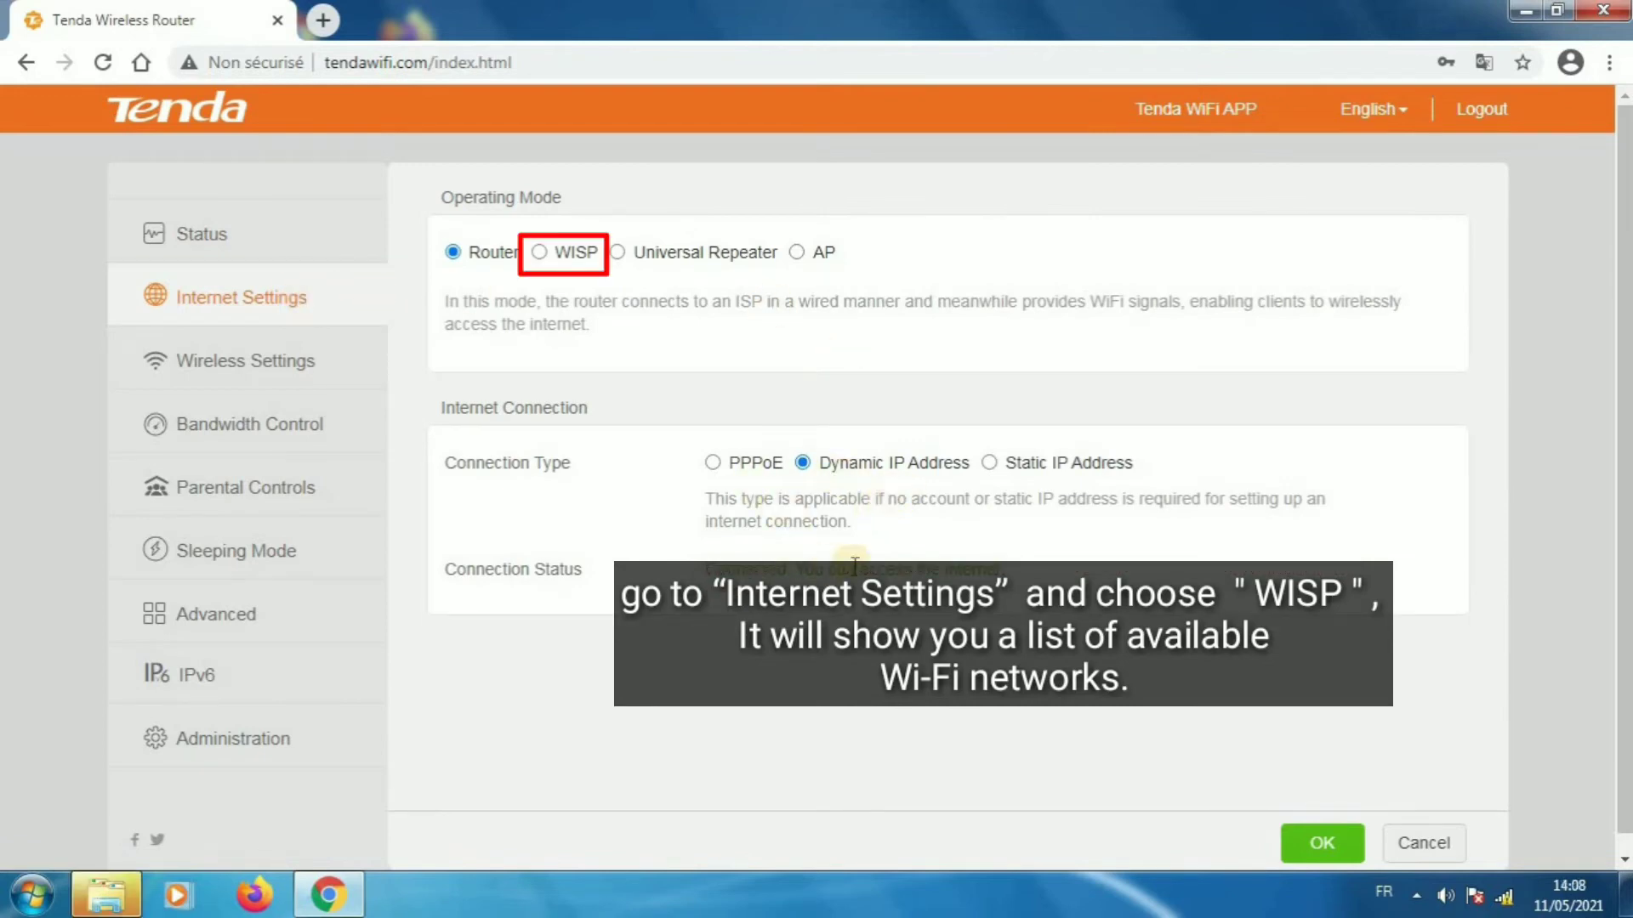
click(550, 253)
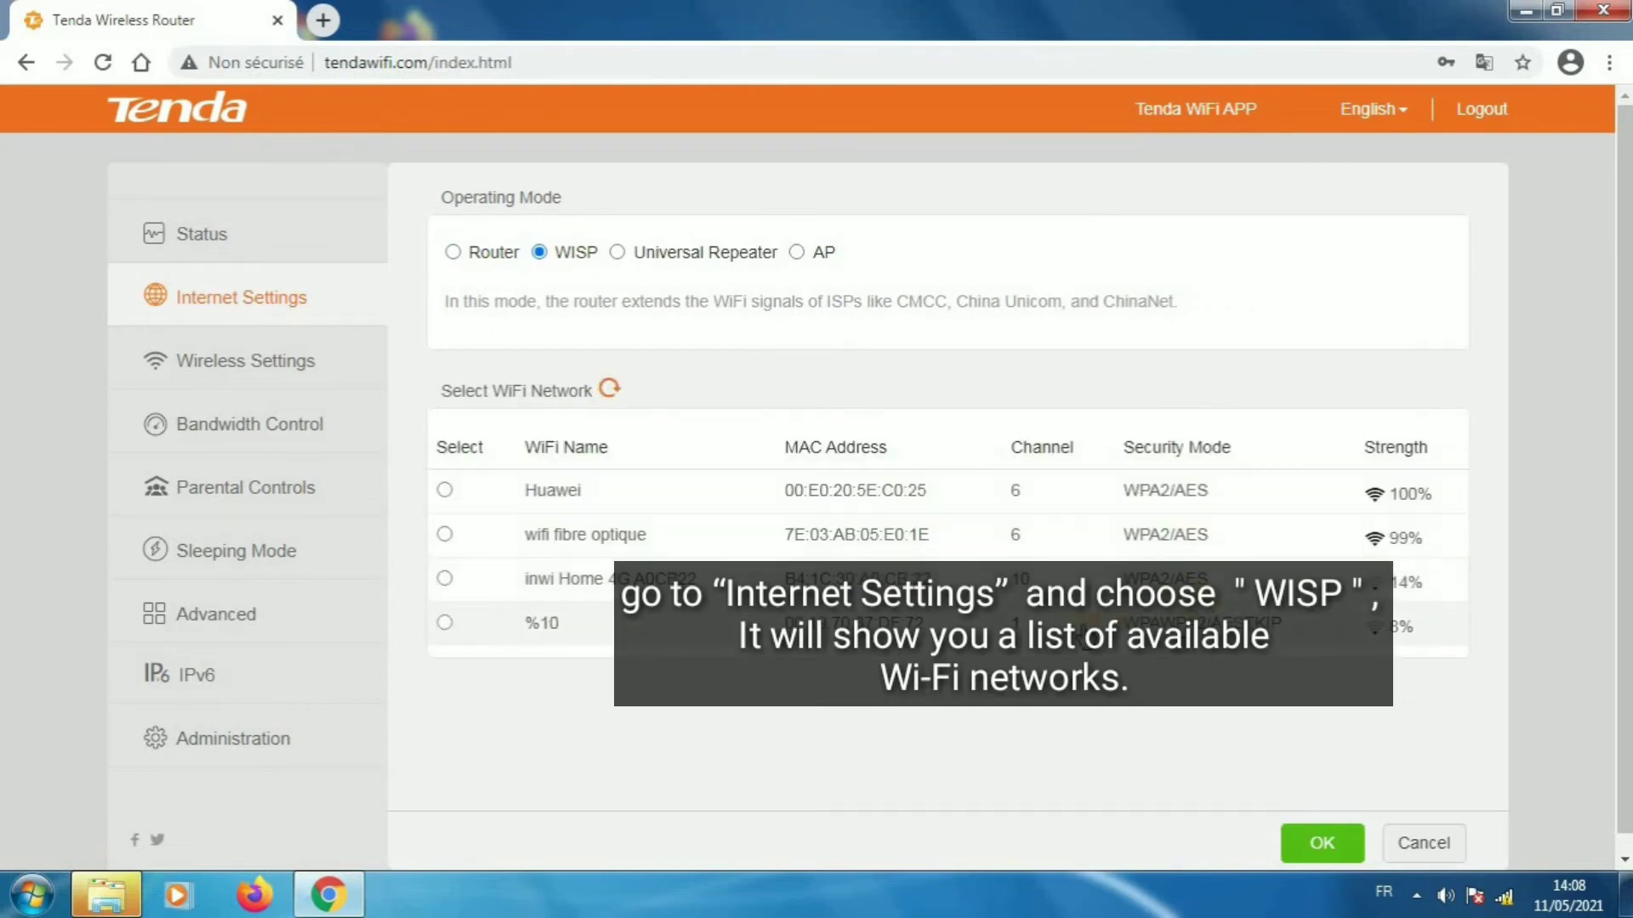
click(445, 535)
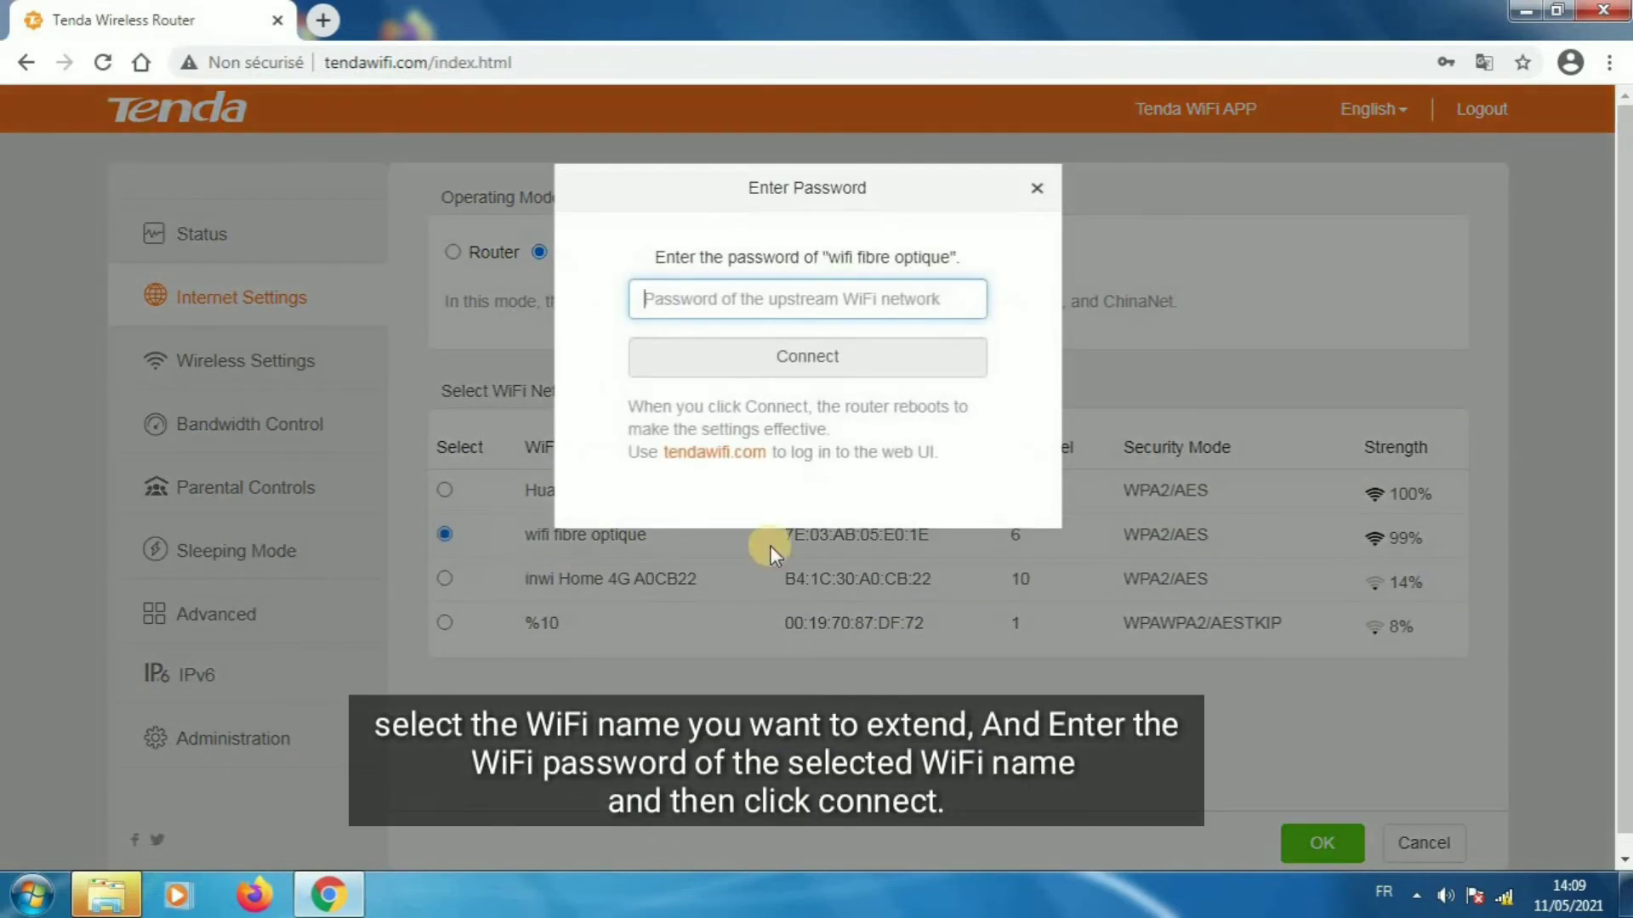
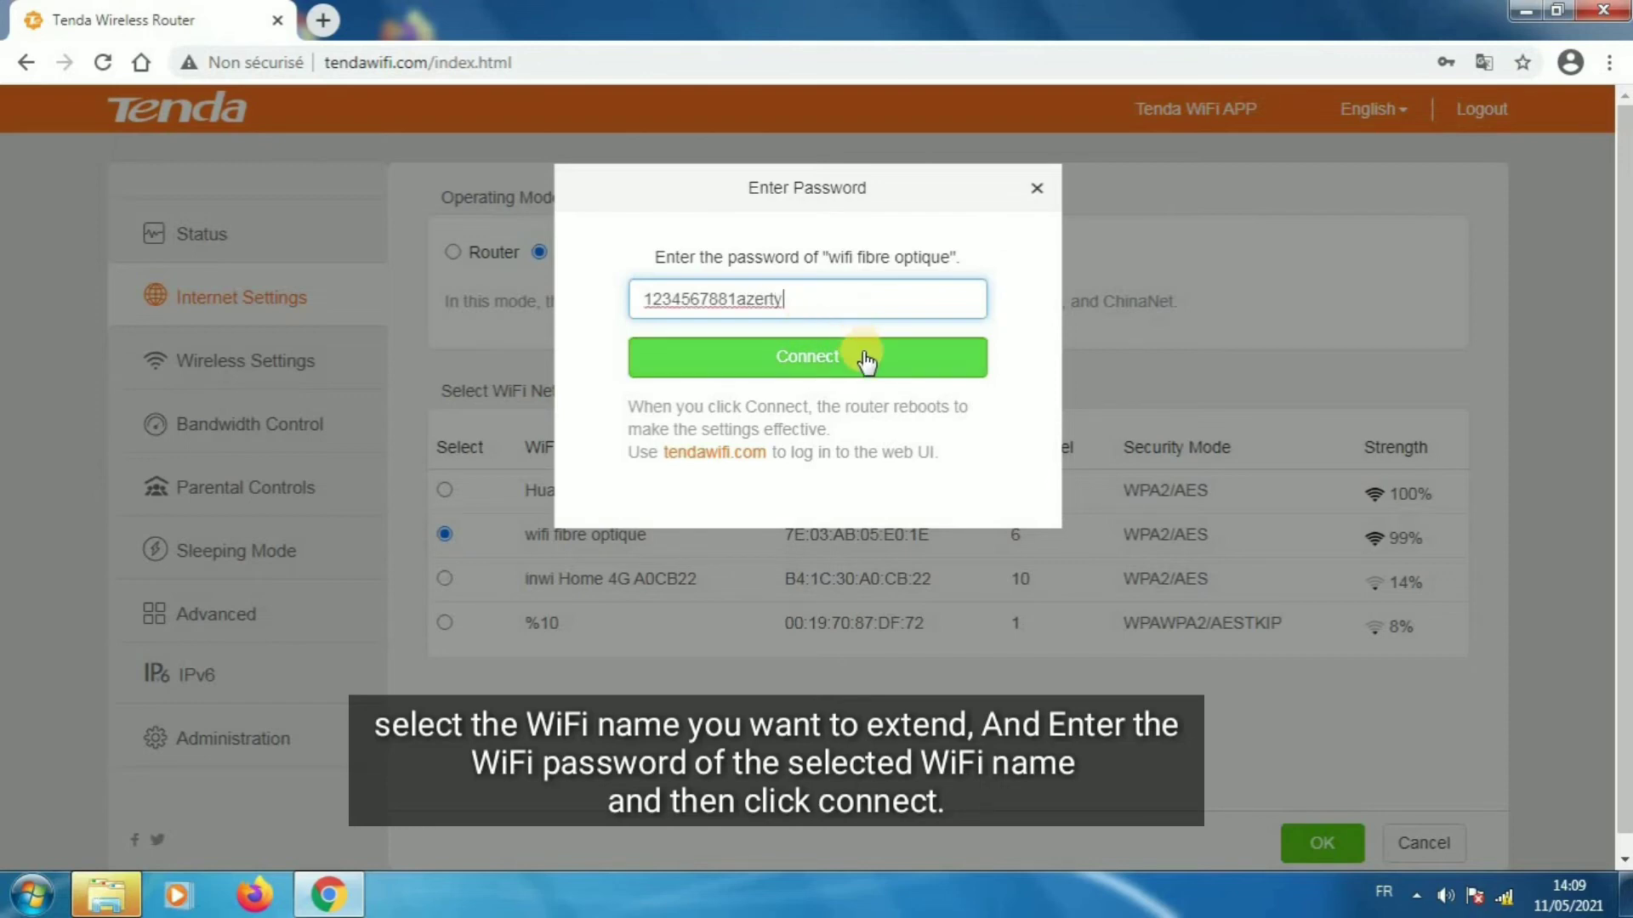
click(808, 364)
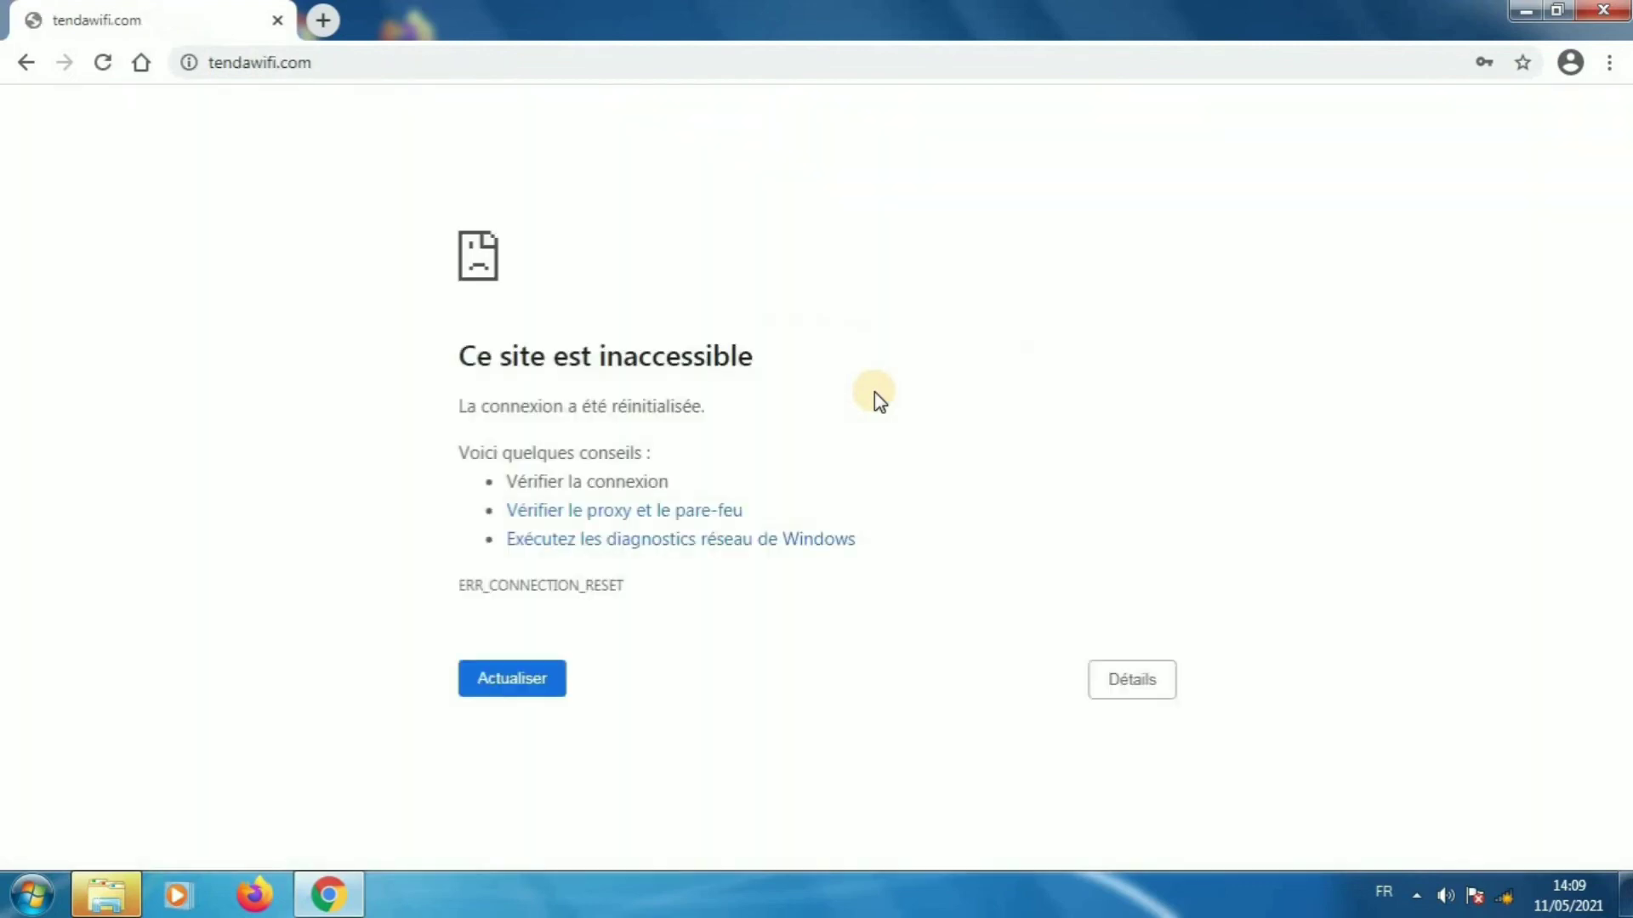
click(1507, 899)
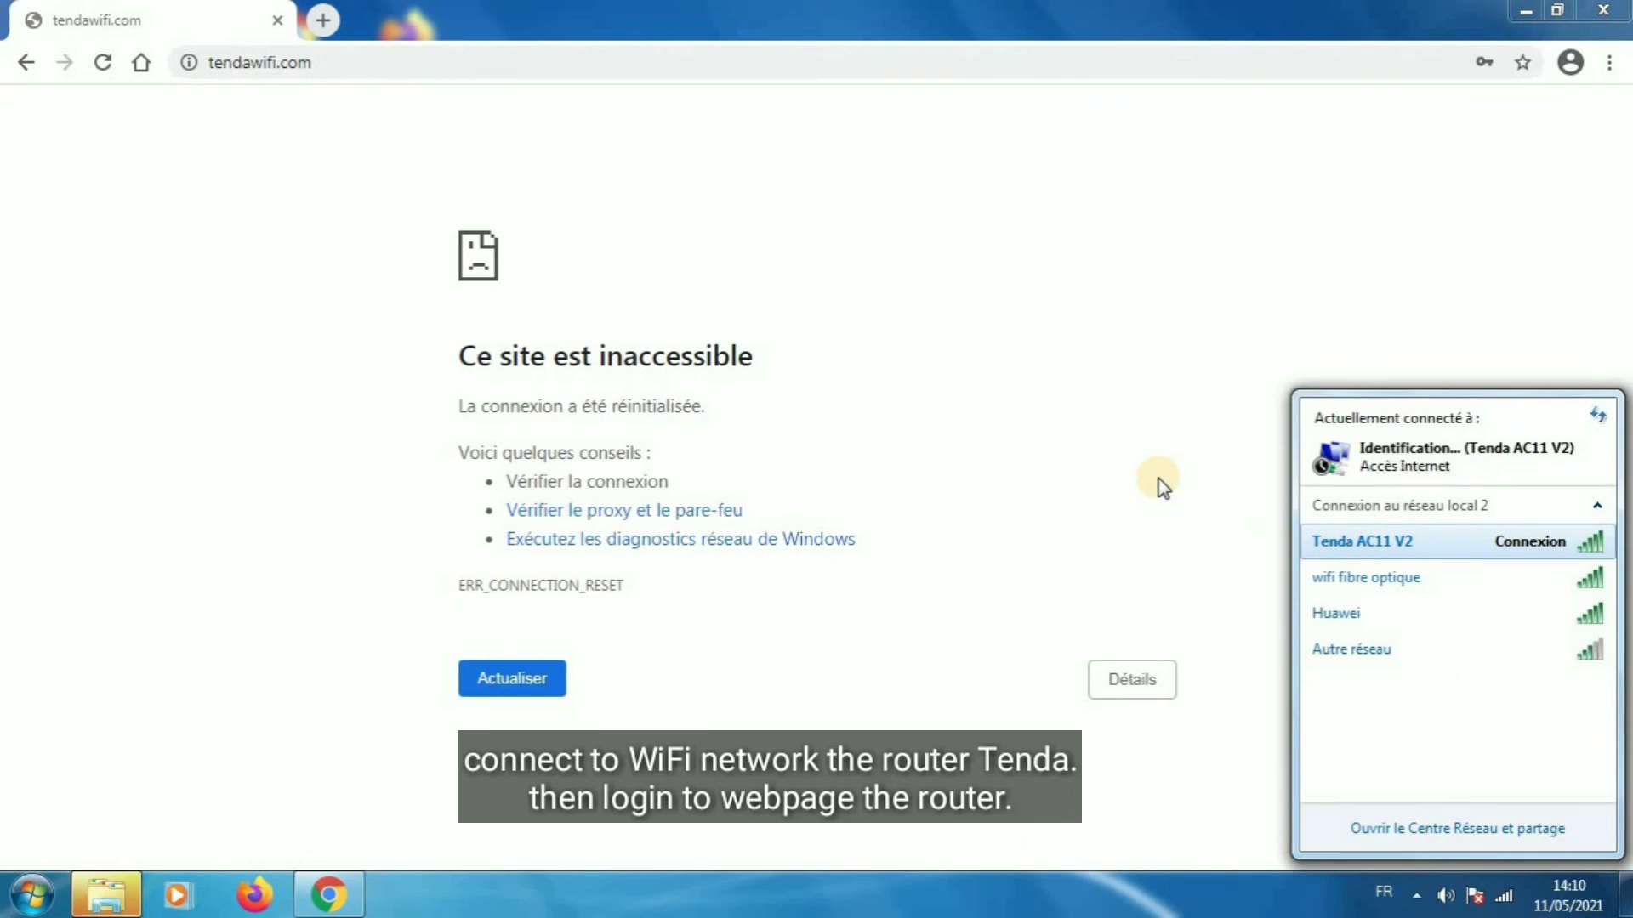
click(1131, 380)
click(453, 59)
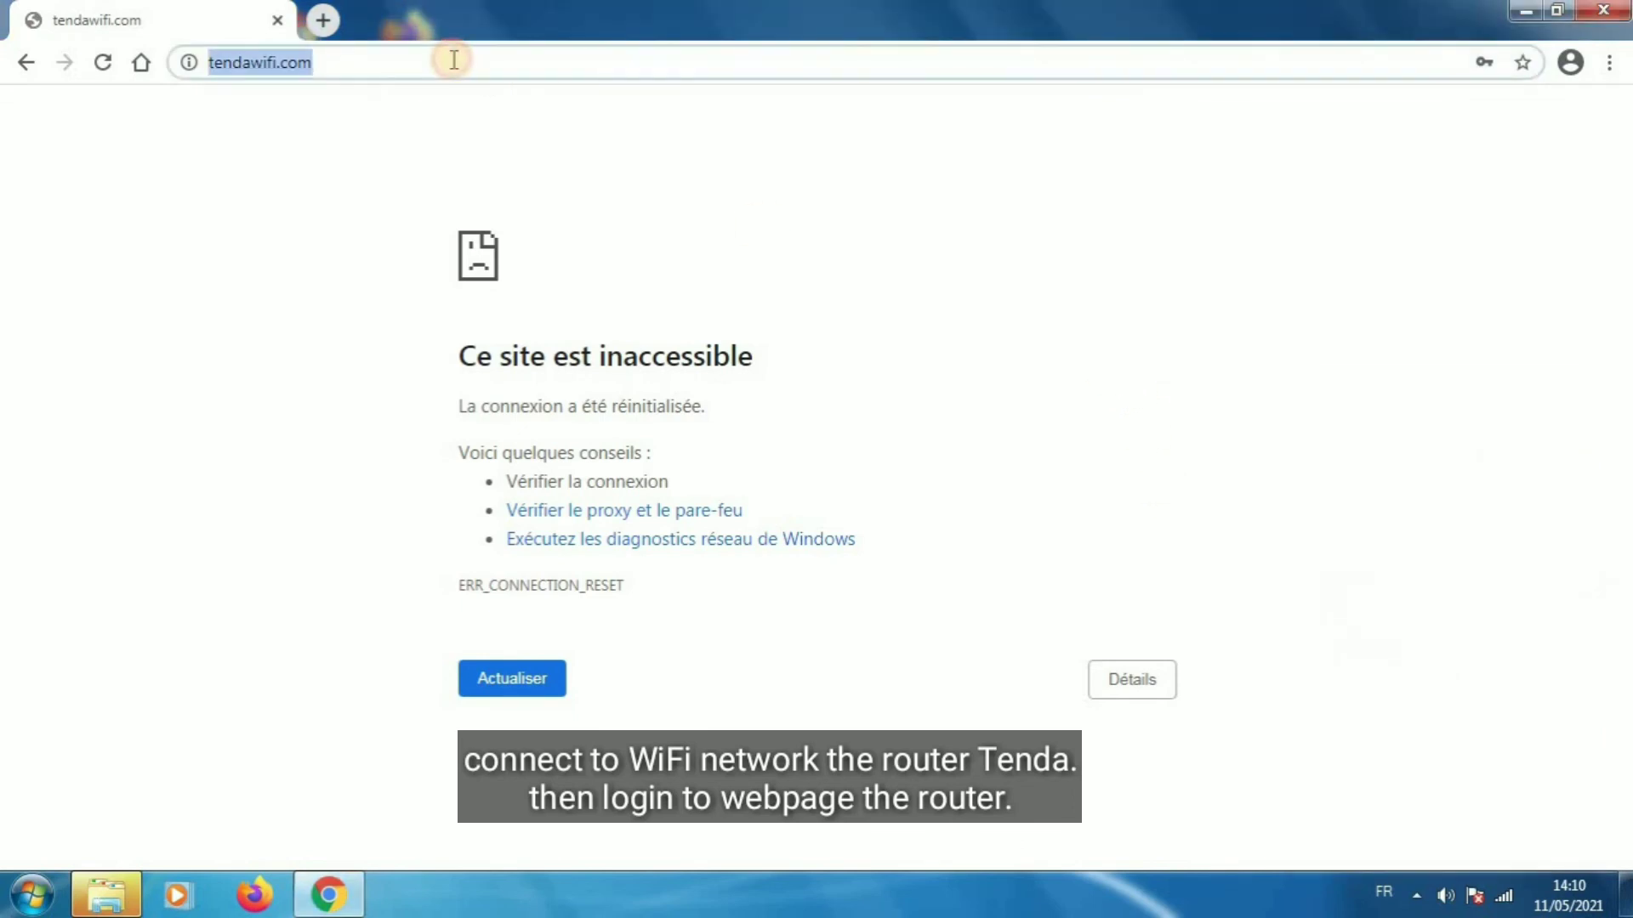
key(Return)
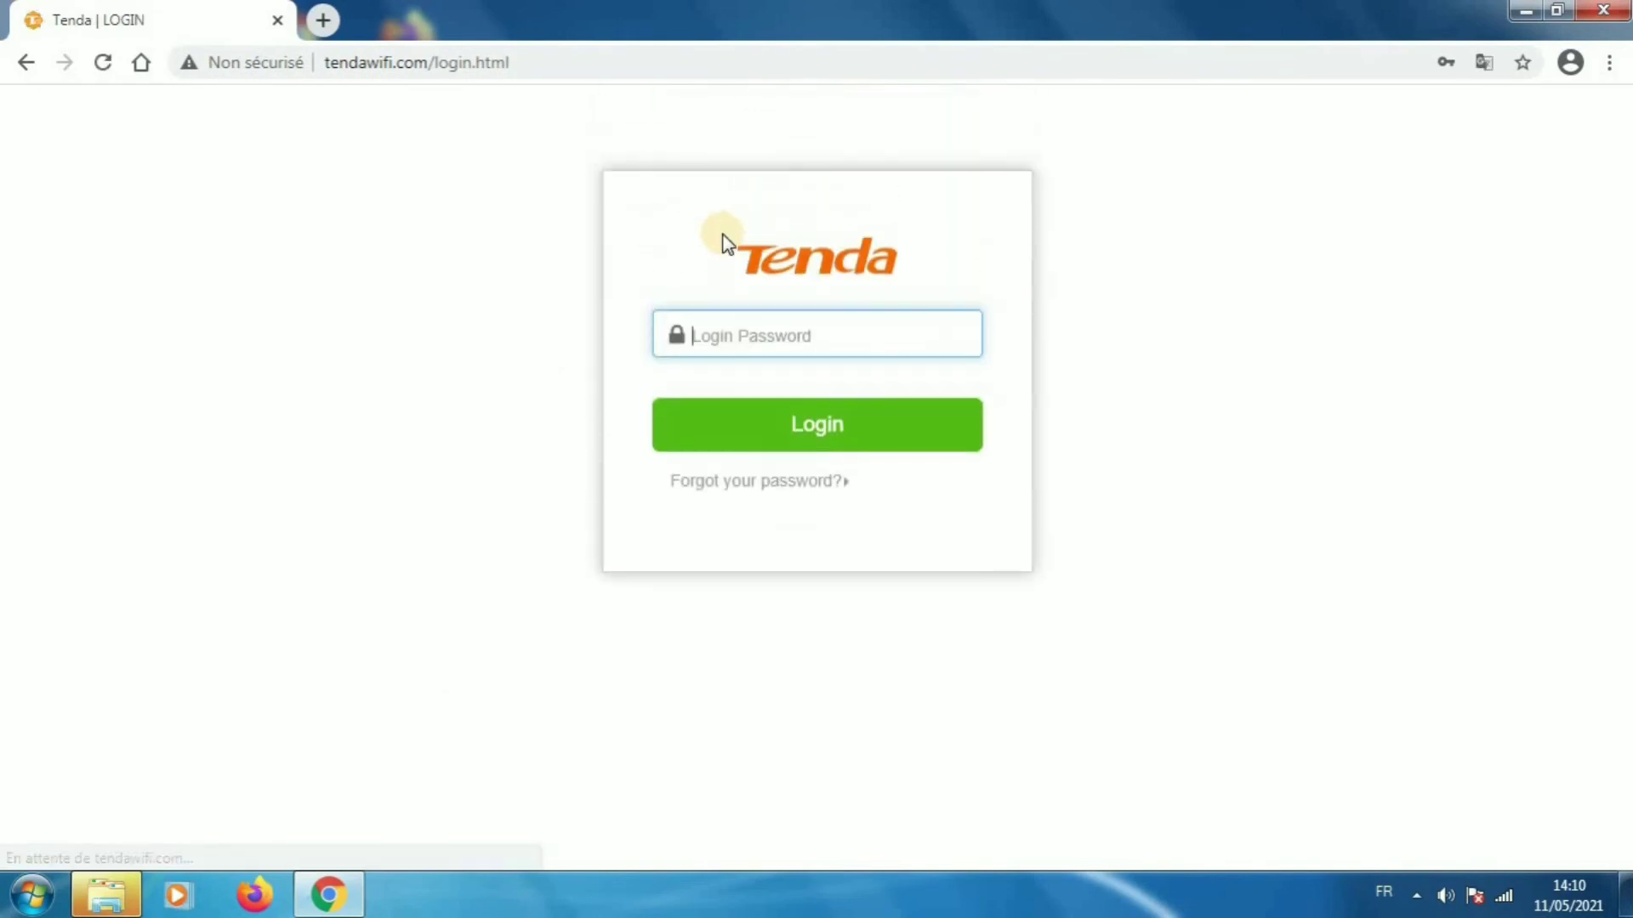
key(Return)
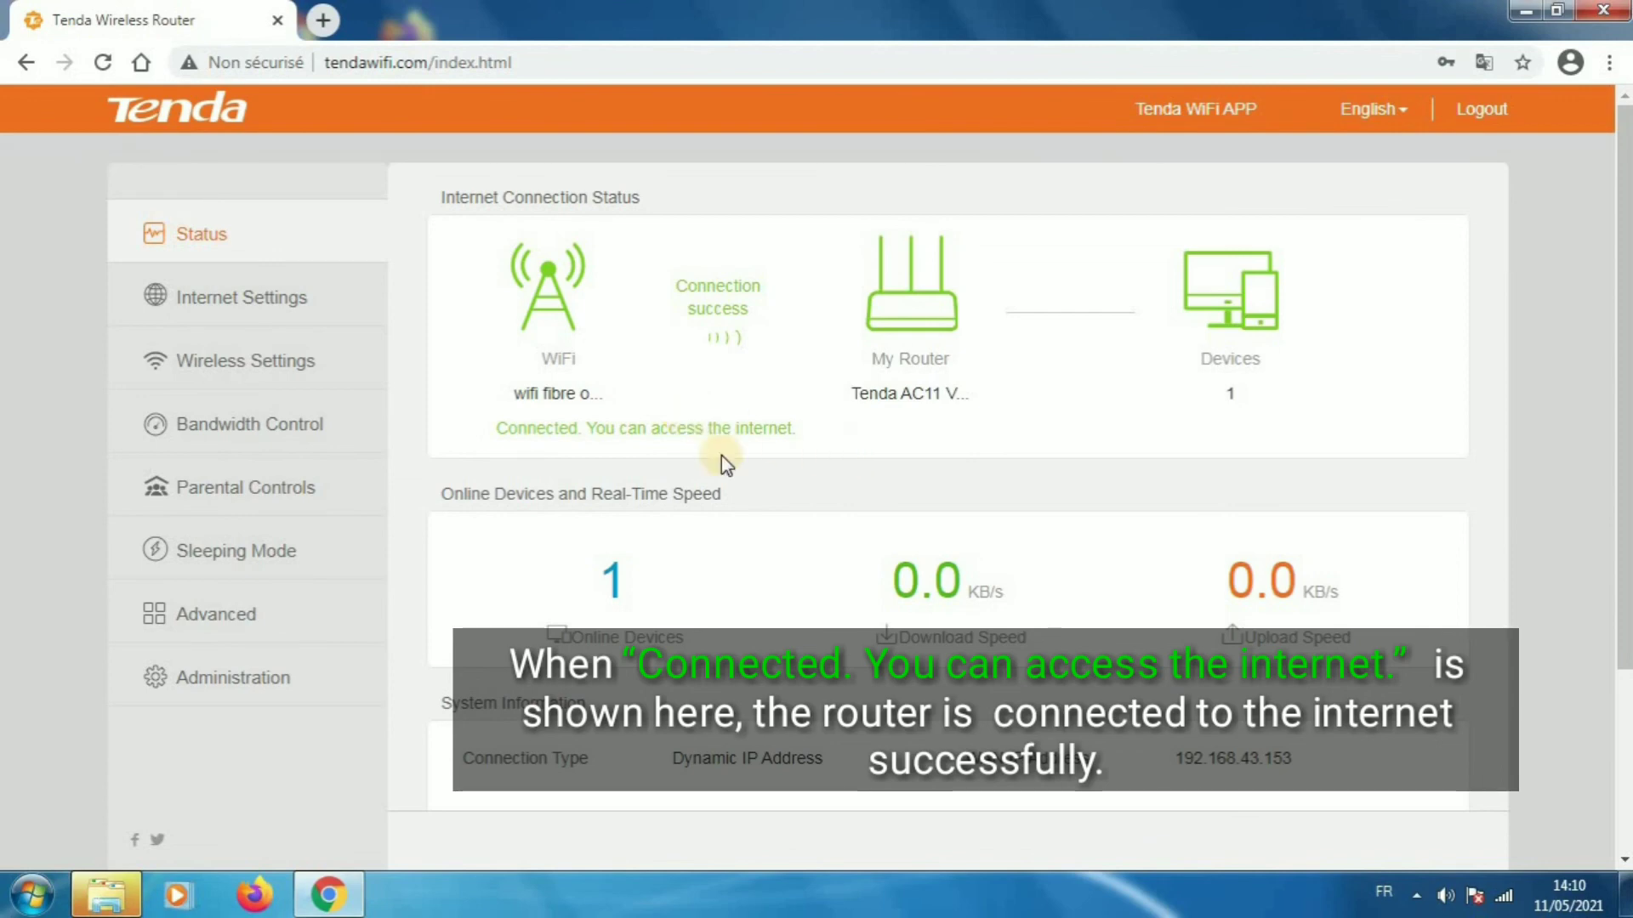
Switch the router's operating mode to Universal Repeater under Internet Settings
click(315, 300)
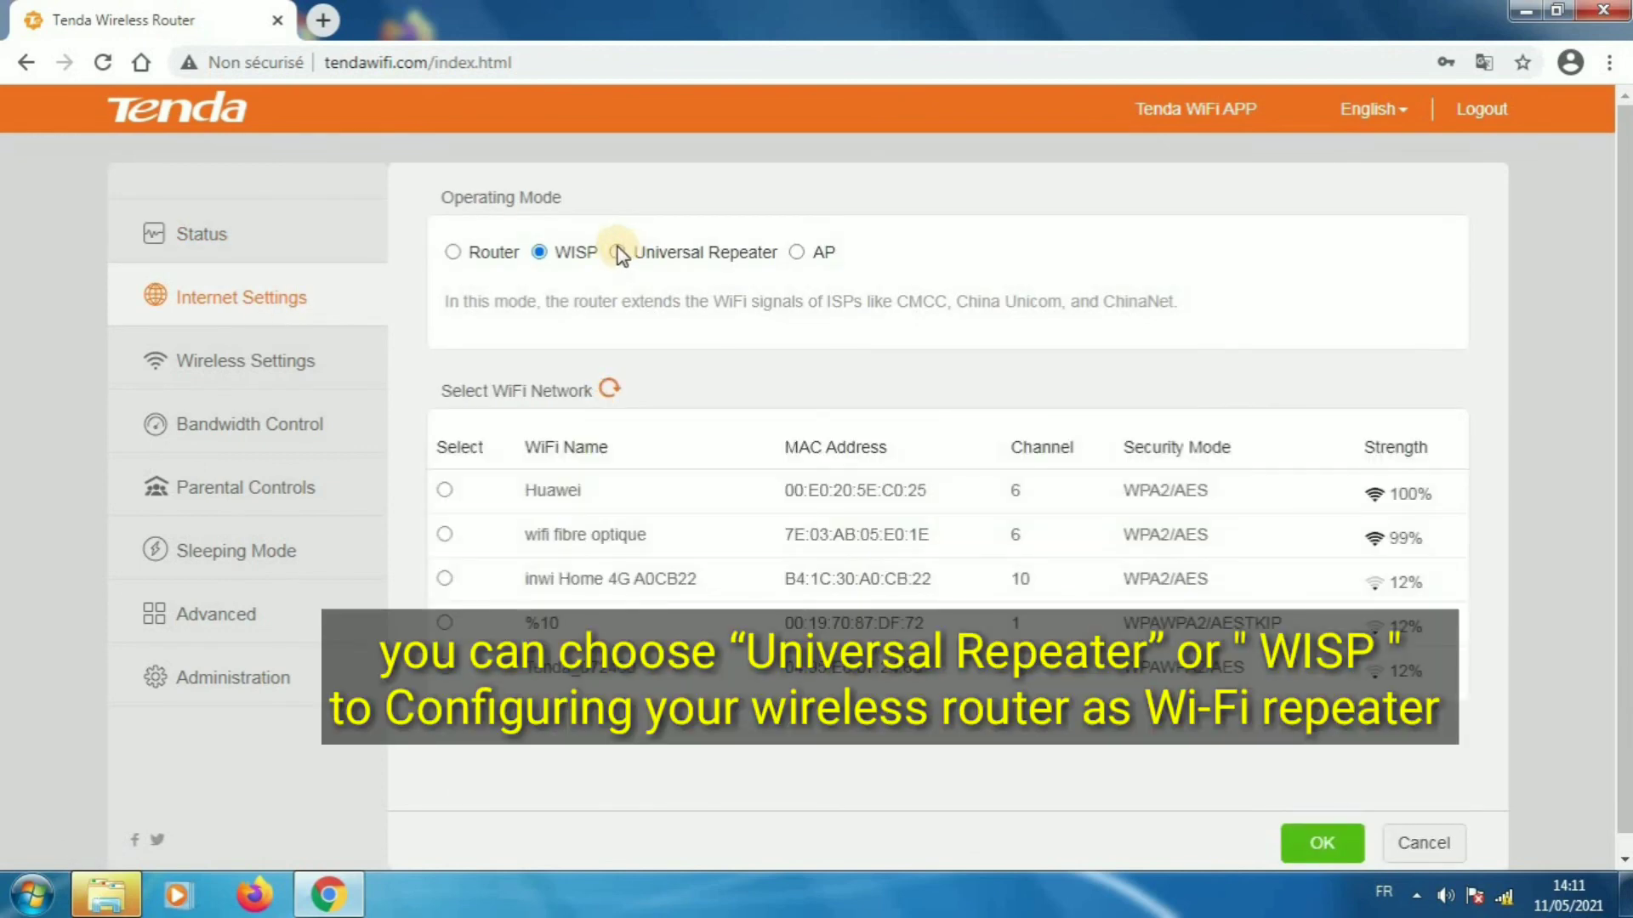
click(618, 252)
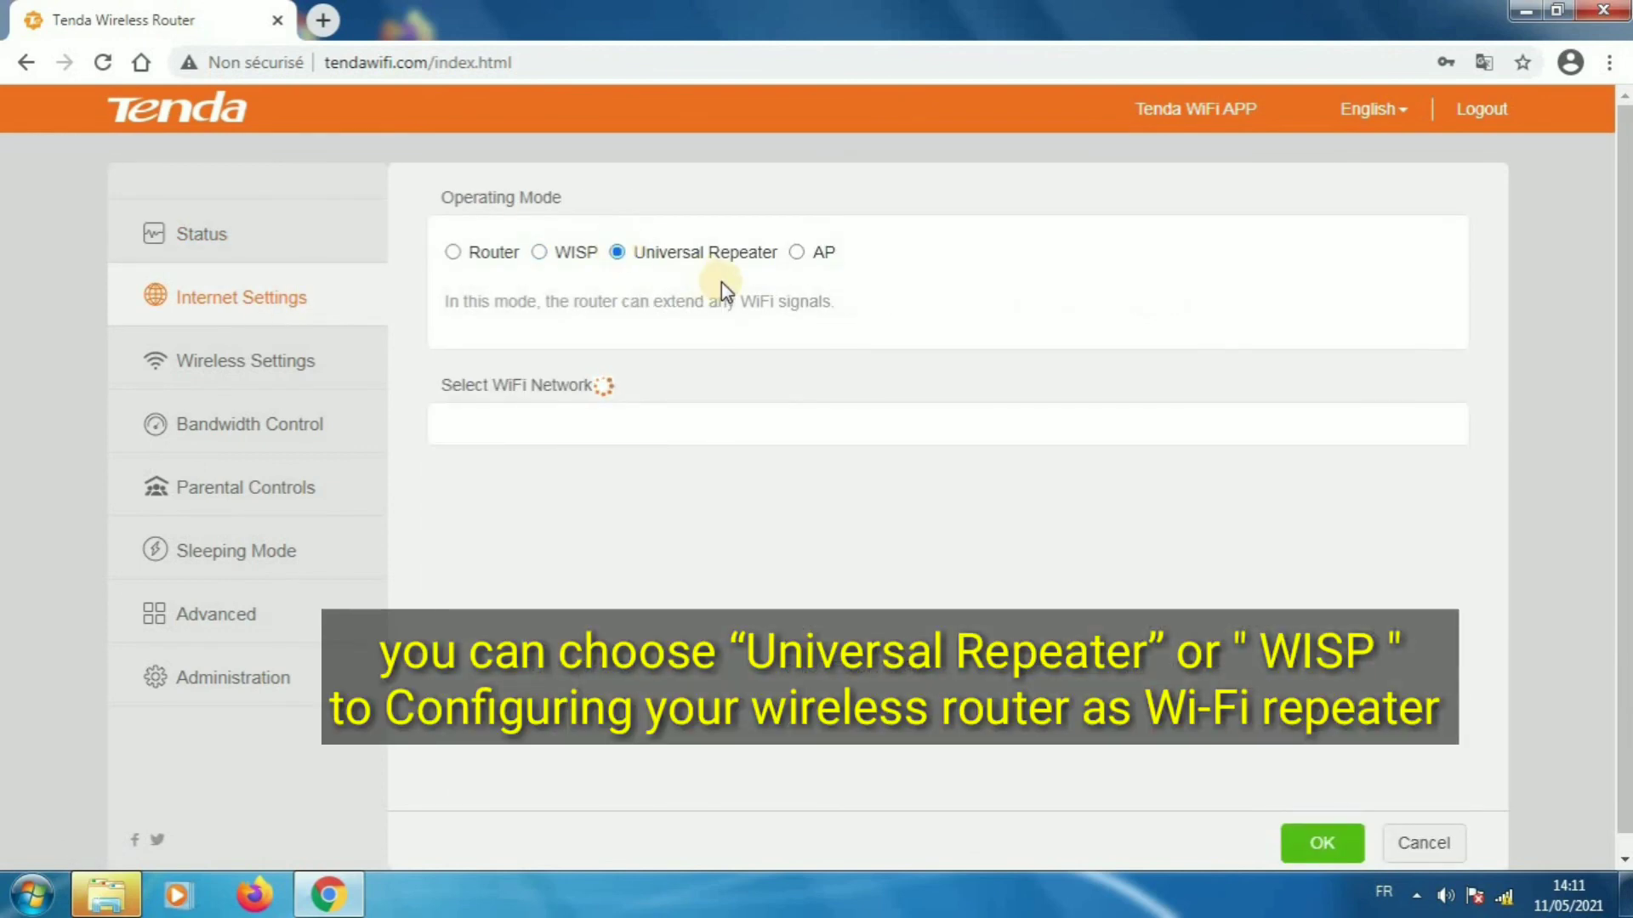